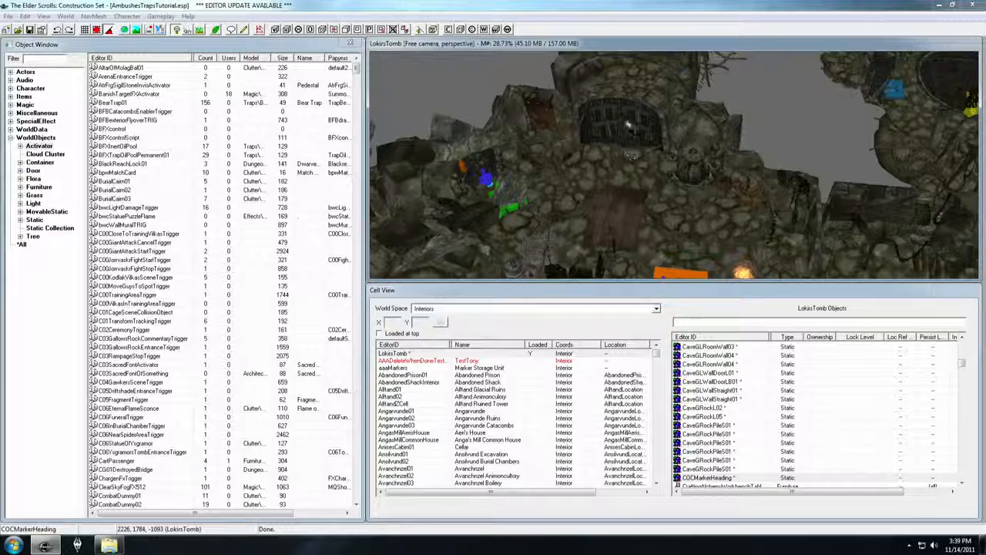
Delete the wooden double door NorDoorMedium01 from the stone archway in LokirsTomb
scroll(642, 106, "up", 2)
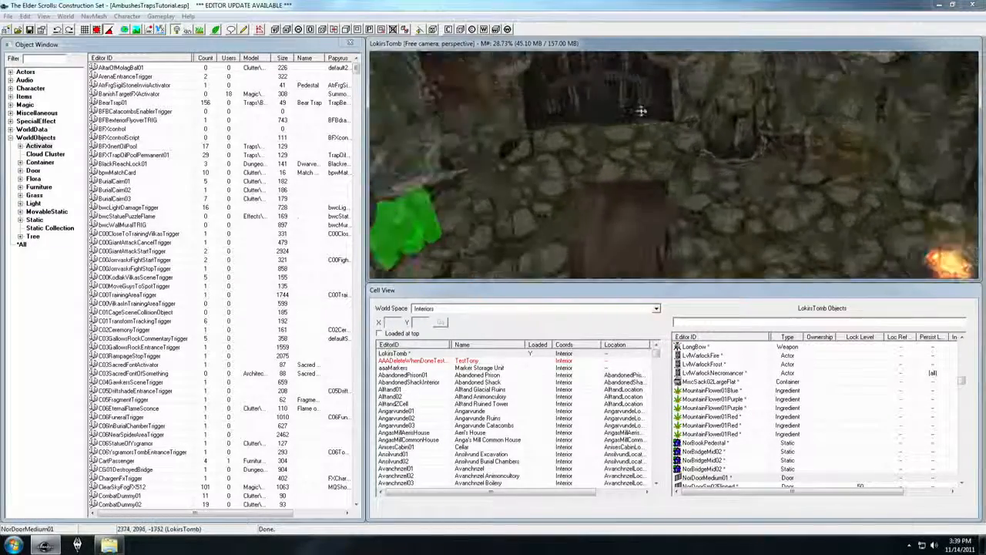
middle_click_drag(639, 105, 658, 145)
scroll(663, 132, "up", 3)
mouse_move(651, 92)
middle_mouse_down()
mouse_move(658, 123)
mouse_move(663, 88)
mouse_move(647, 107)
middle_mouse_up()
scroll(648, 106, "down", 2)
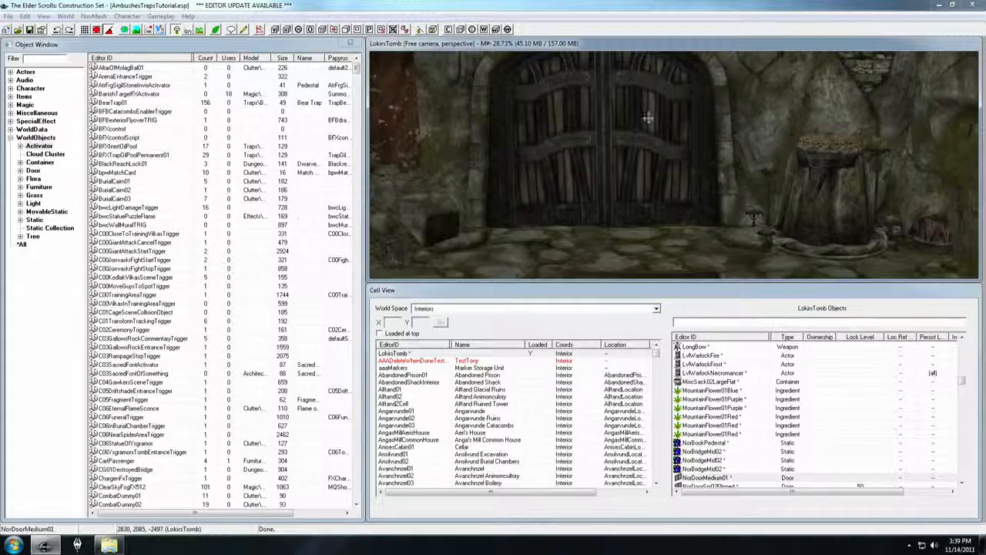
scroll(646, 107, "up", 5)
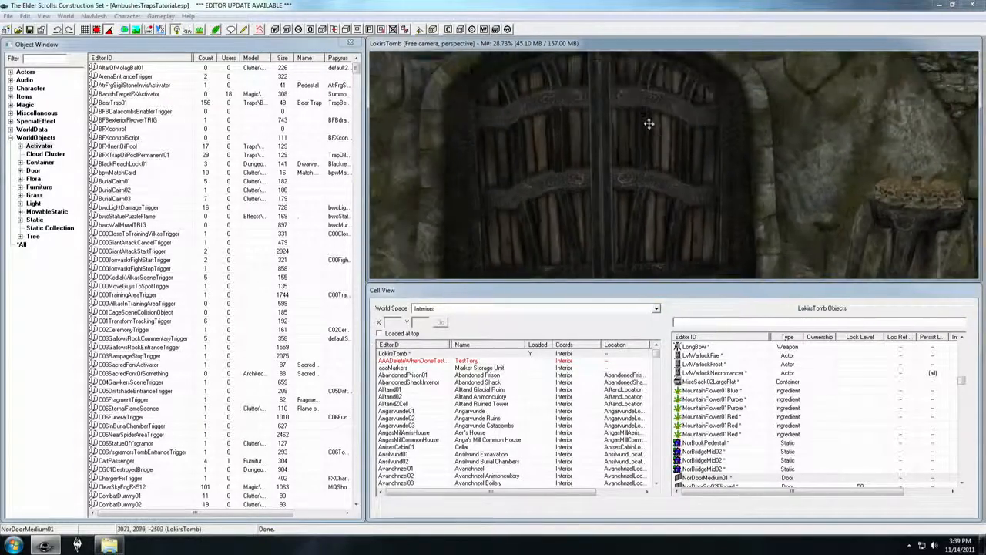
scroll(649, 128, "down", 1)
key("Delete")
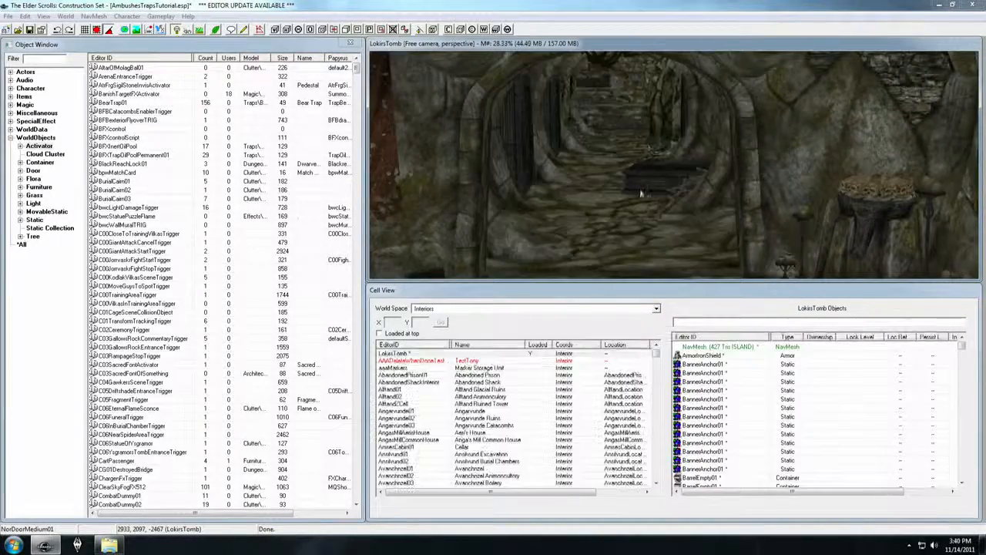
Filter the object list for "portcullis" and place a NorPortcullisLarge01 in the empty archway
scroll(639, 191, "up", 3)
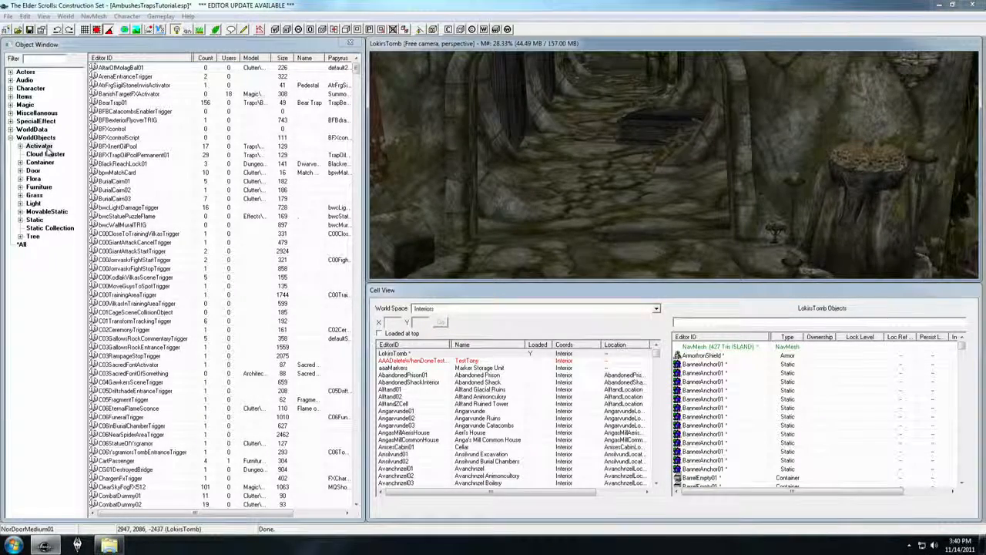
left_click(44, 59)
type("dor")
type("llis")
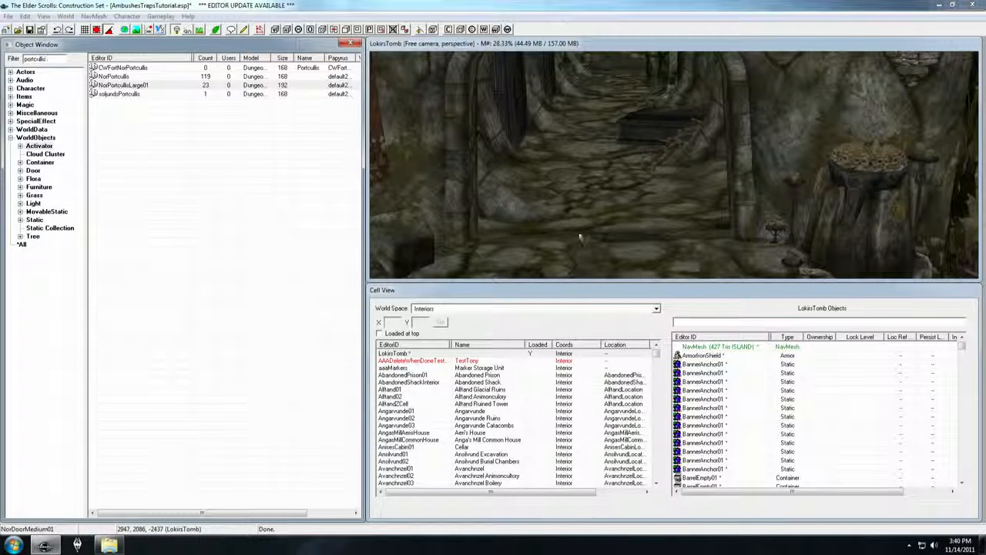
left_click_drag(581, 239, 614, 248)
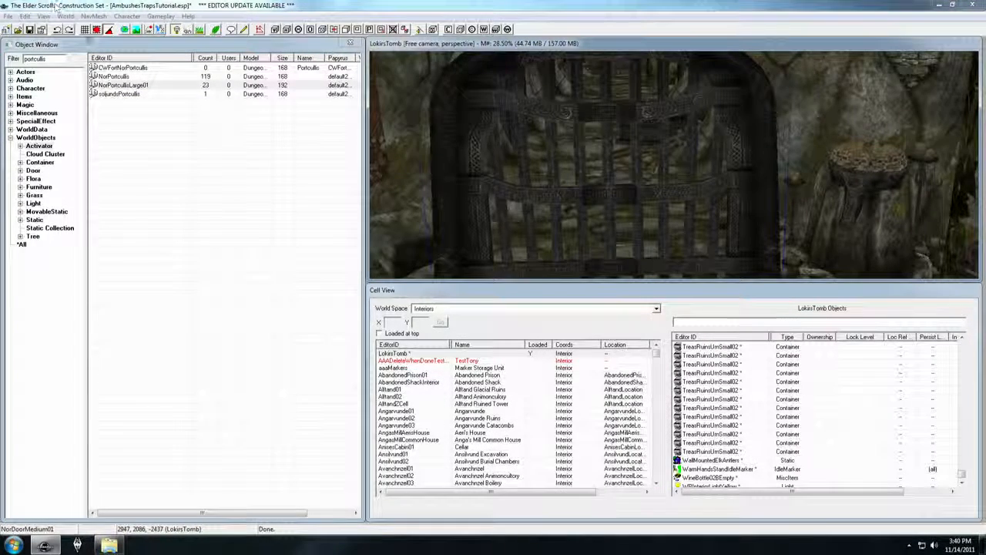
Turn on grid snapping and move the large portcullis back so it fits into the archway
left_click(96, 30)
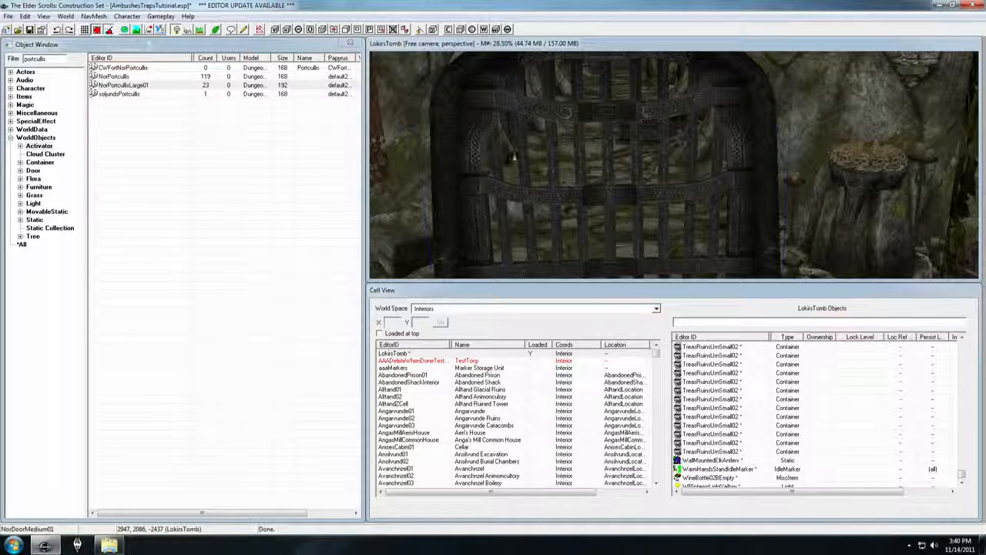
left_click_drag(478, 174, 562, 185)
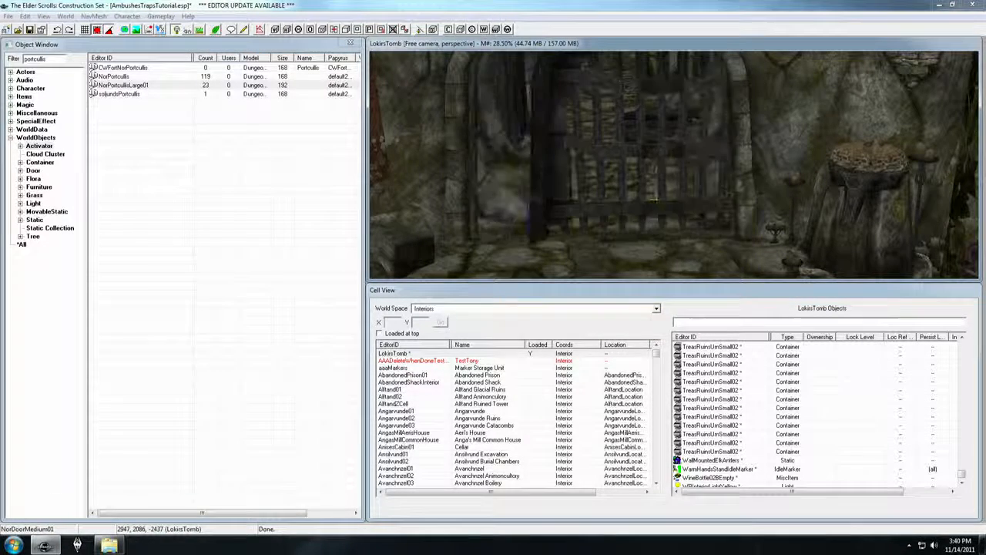
left_click_drag(654, 200, 611, 200)
middle_click_drag(612, 204, 685, 238, "shift")
scroll(681, 239, "down", 3)
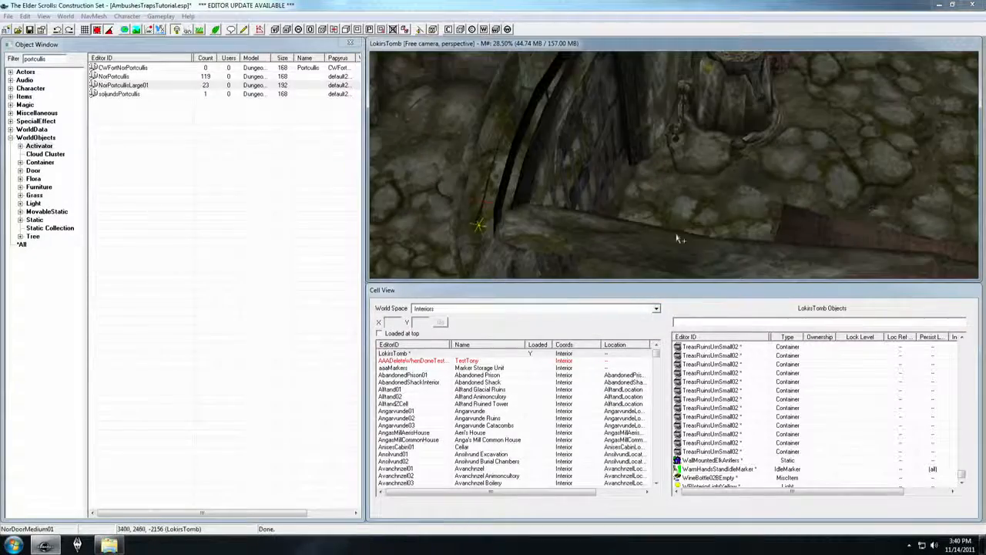
Filter the object list for "pullchain" and place a NorPullChain01 on the wall beside the portcullis
middle_click_drag(629, 120, 646, 139, "shift")
scroll(634, 116, "up", 3)
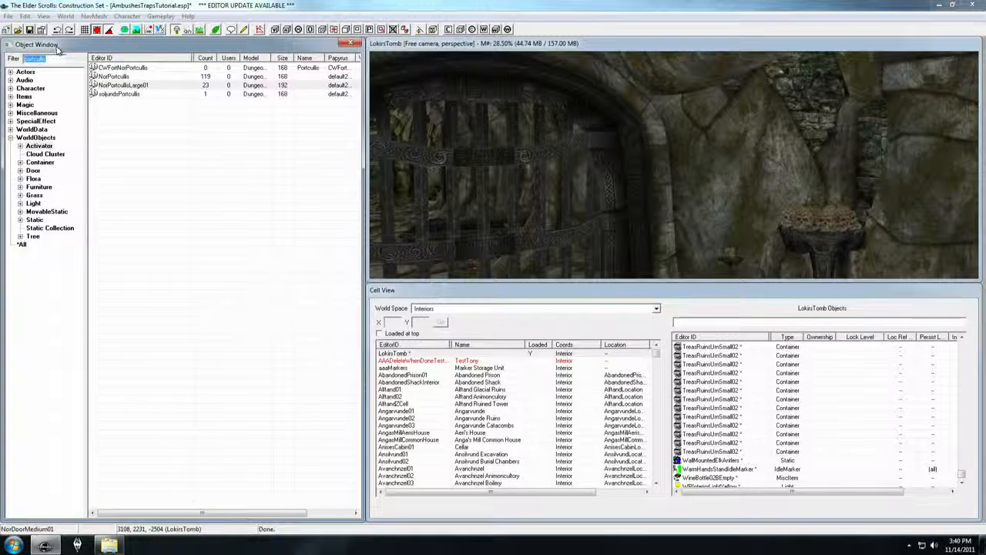
type("po")
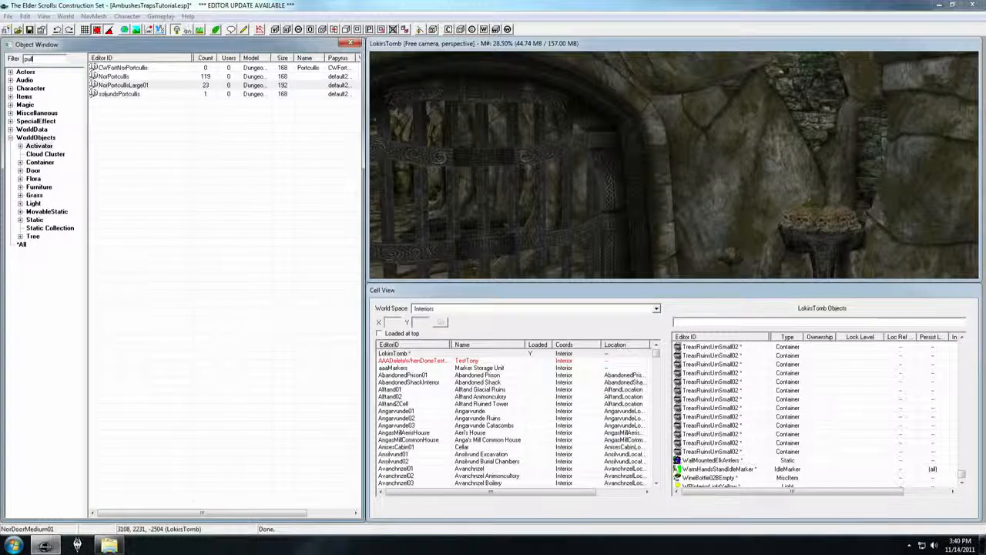
type("llchain")
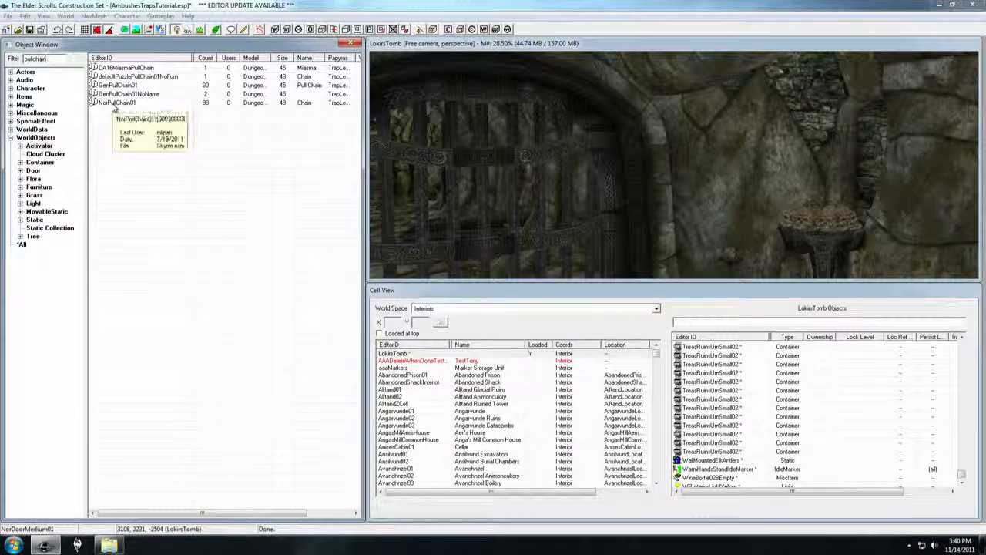
left_click_drag(573, 165, 691, 191)
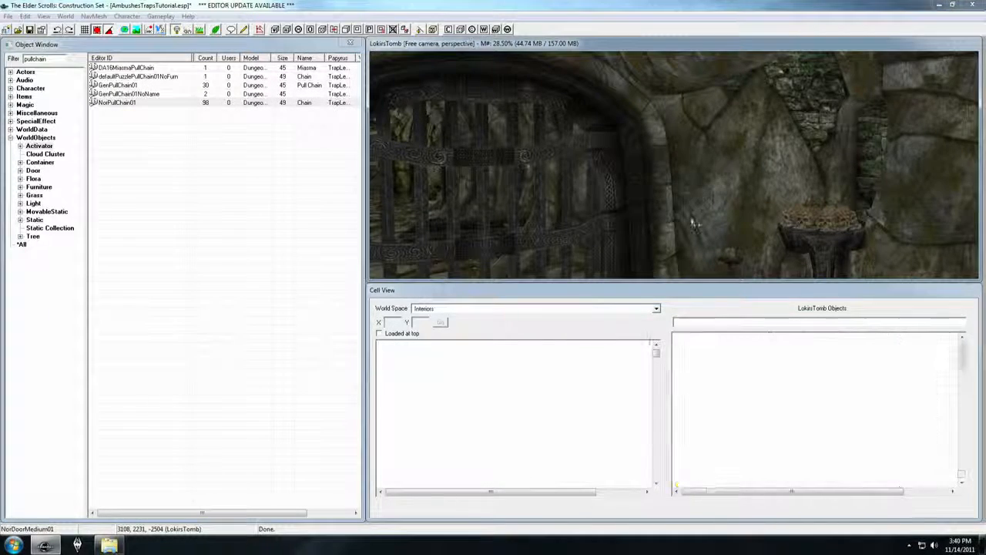
middle_click_drag(704, 190, 699, 187)
scroll(578, 147, "up", 3)
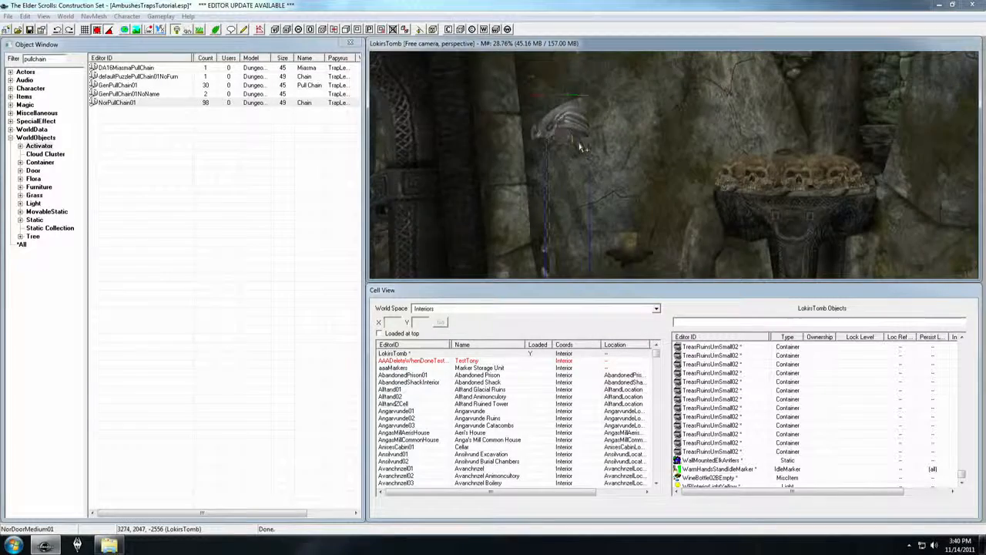
Rotate the pull chain to face out from the wall and raise it higher beside the archway
middle_click_drag(579, 147, 584, 147)
right_click_drag(584, 145, 577, 128)
mouse_move(577, 128)
middle_mouse_down("shift")
mouse_move(605, 131)
mouse_move(569, 133)
middle_mouse_up("shift")
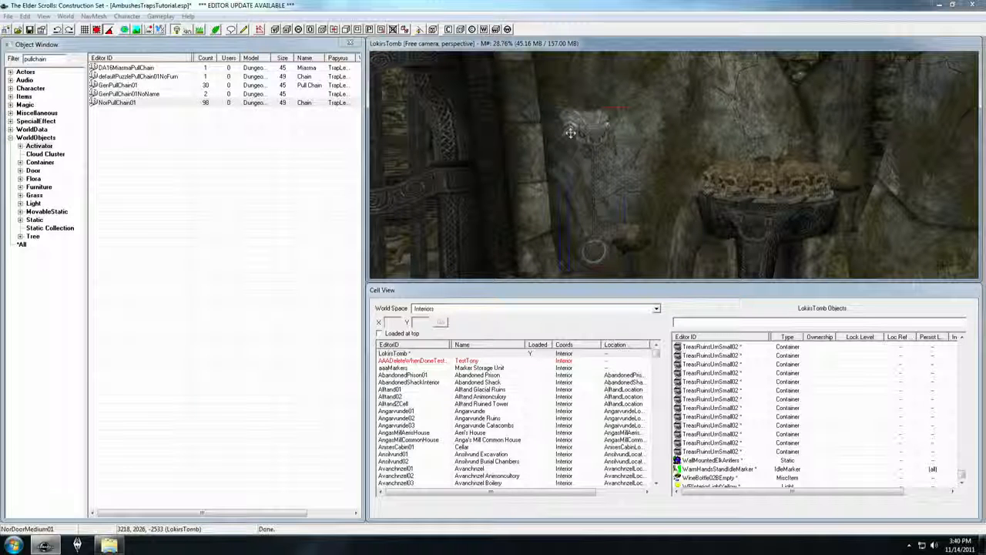
left_click_drag(582, 131, 586, 57)
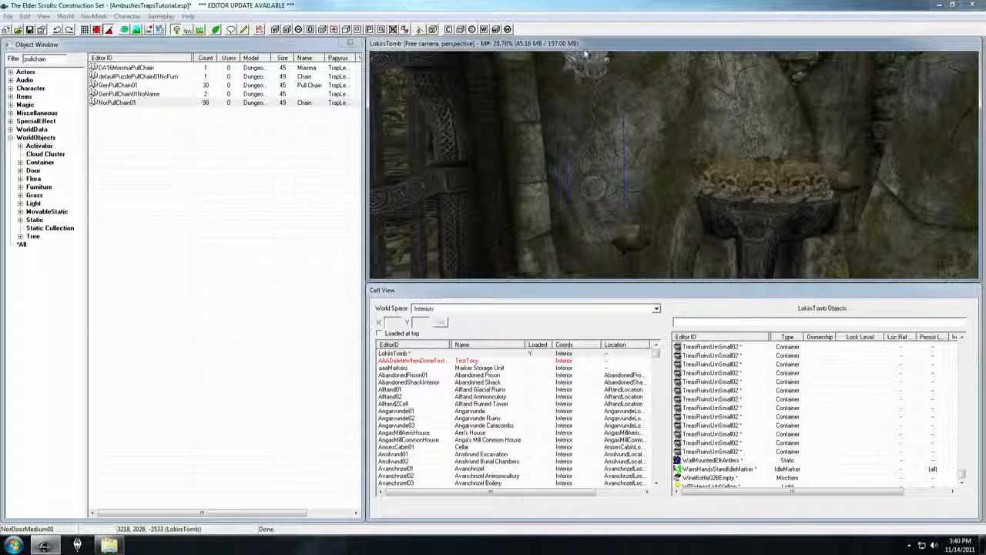
scroll(588, 119, "down", 2)
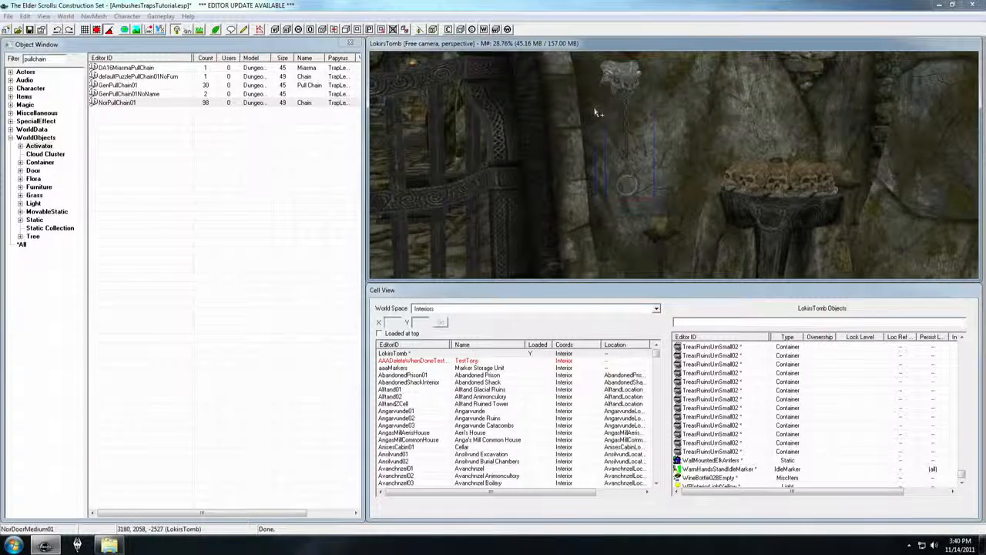
middle_click_drag(595, 113, 612, 112)
scroll(612, 113, "down", 3)
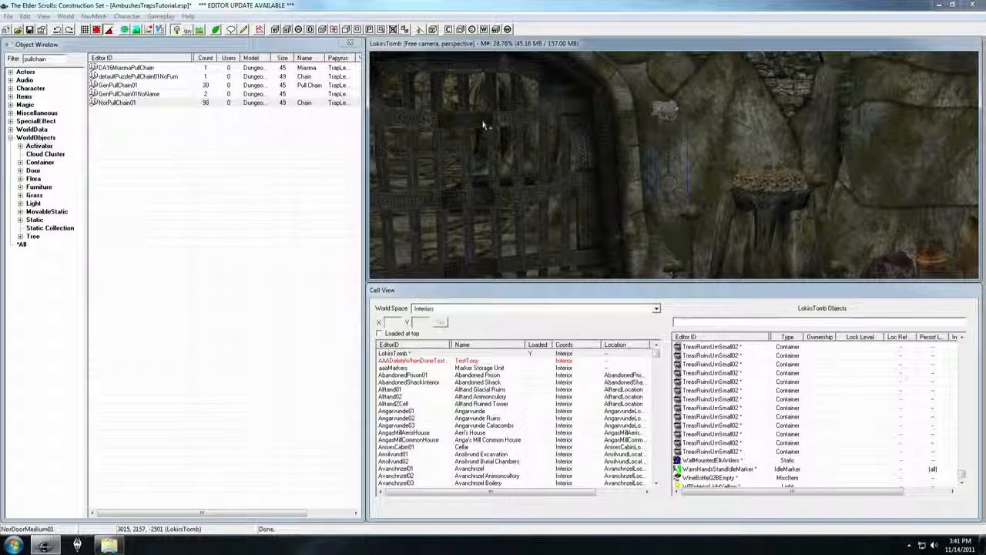
scroll(511, 125, "up", 3)
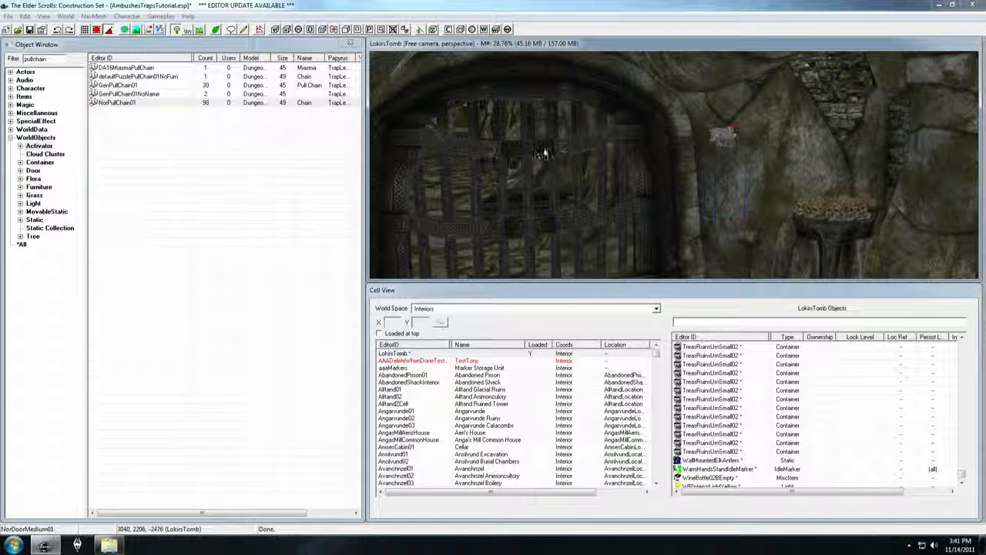
Open the activate parents settings in the reference properties of the large portcullis
left_click(535, 157)
scroll(570, 158, "up", 2)
scroll(568, 157, "down", 2)
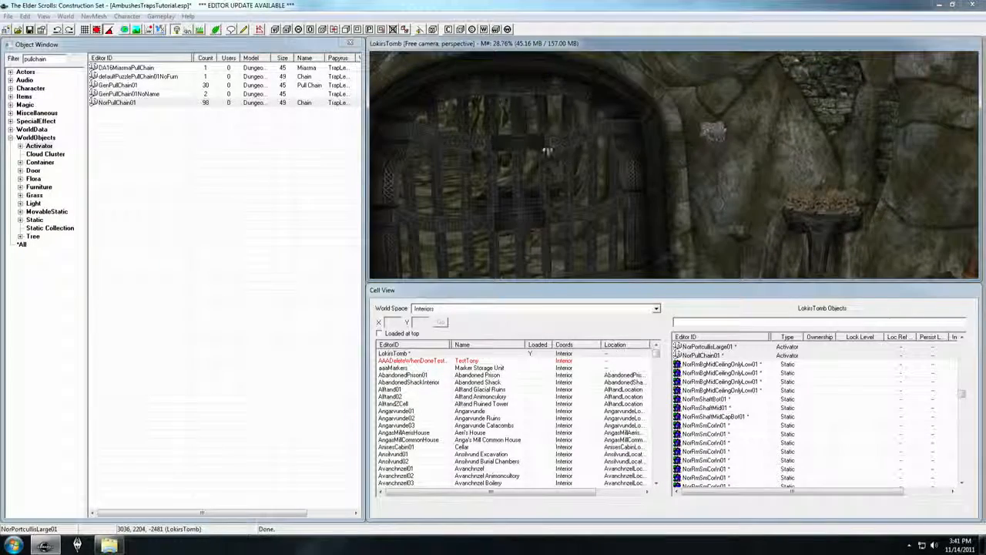
double_click(527, 145)
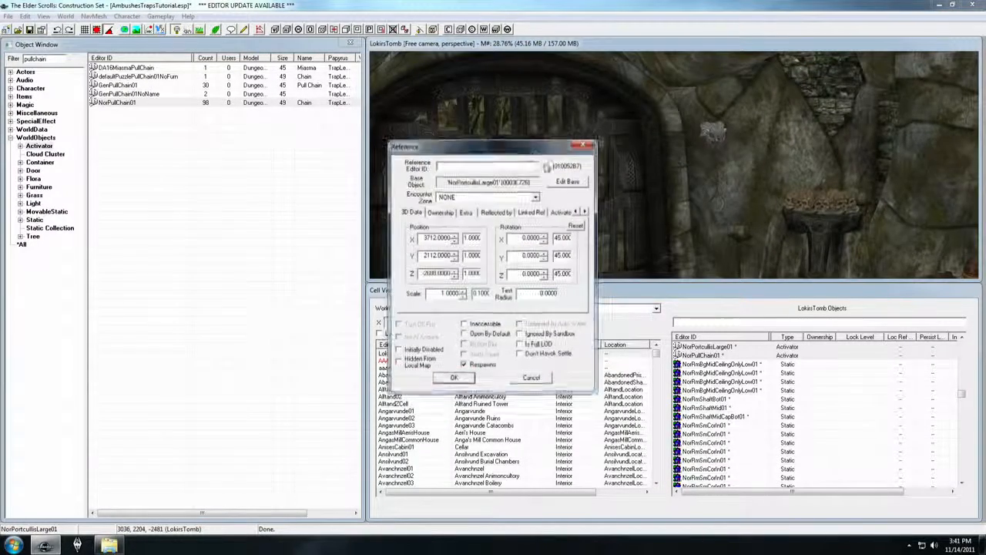
left_click_drag(532, 148, 538, 113)
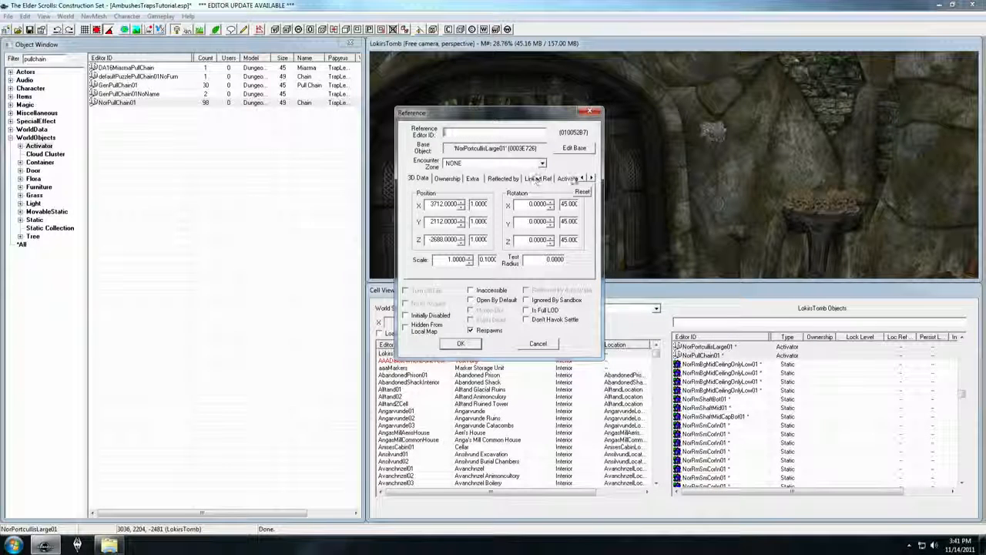
left_click(591, 178)
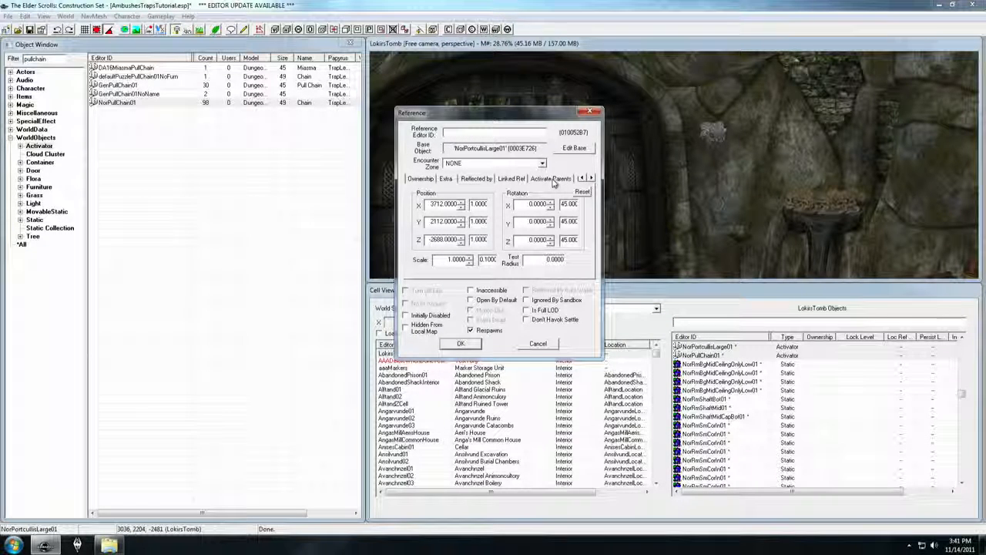
left_click(552, 179)
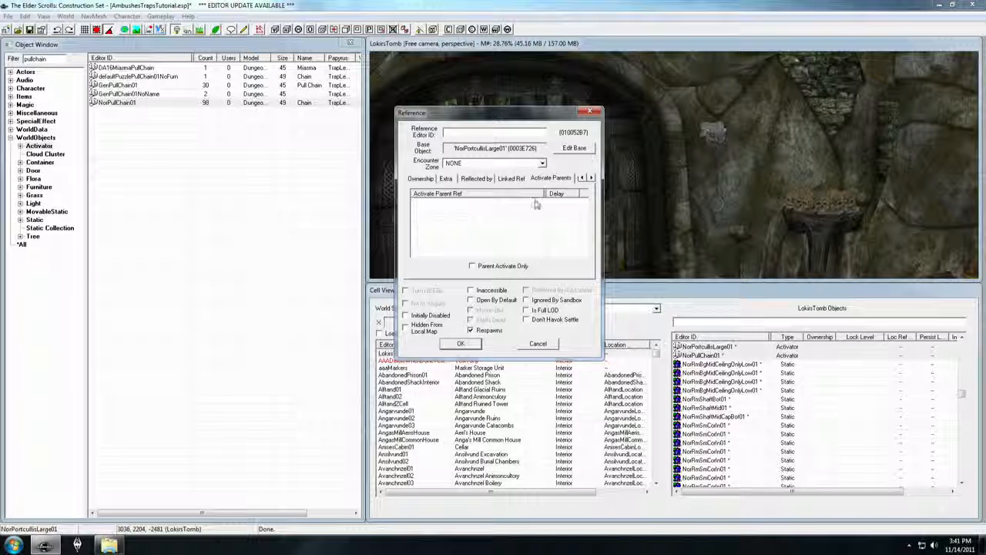
Add the NorPullChain01 reference in LokirsTomb as the portcullis's activate parent and save the reference properties
right_click(443, 210)
left_click(485, 213)
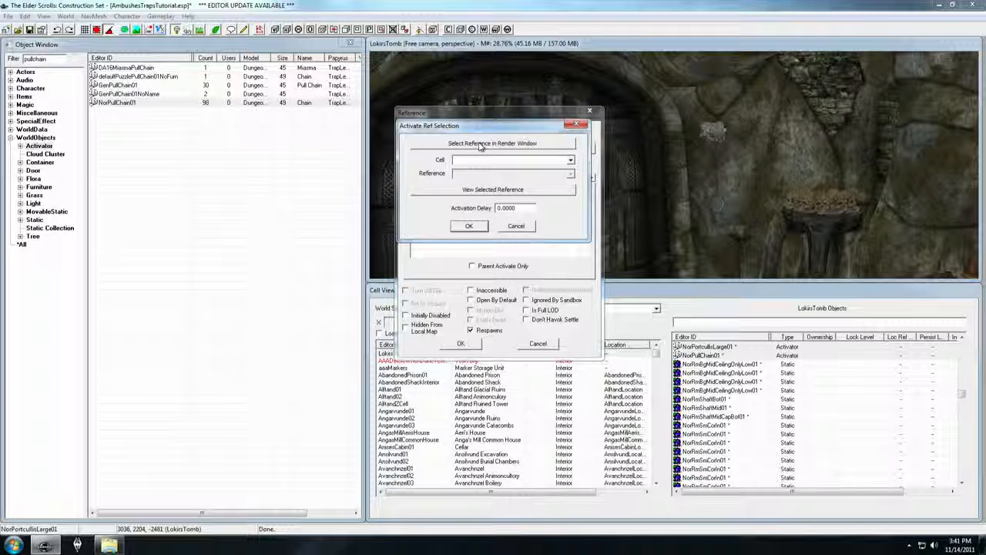
left_click(479, 144)
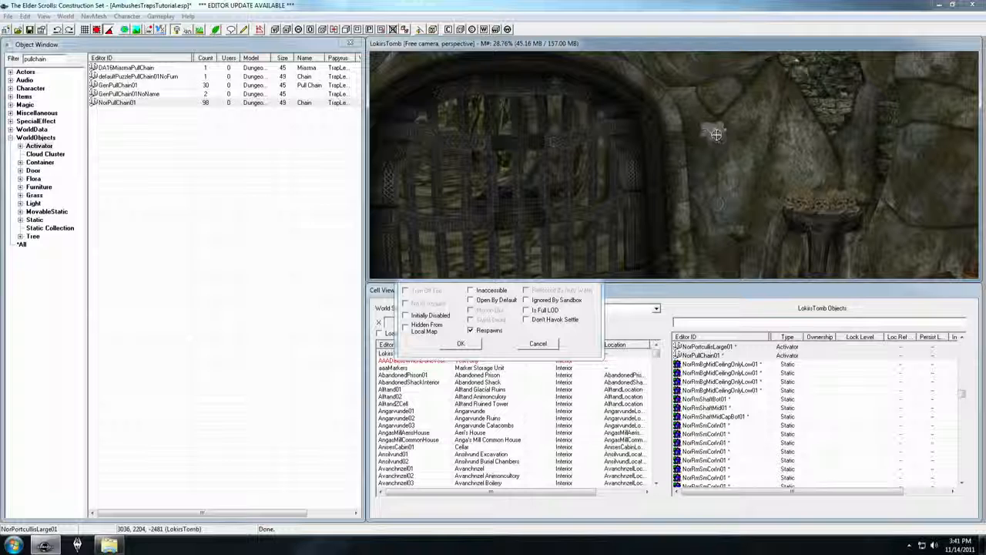
double_click(716, 134)
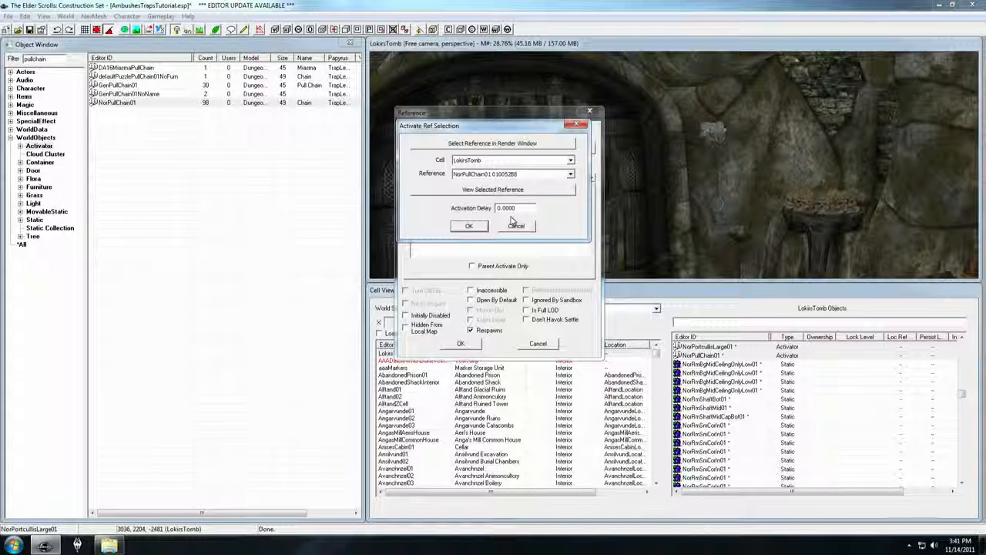
left_click(469, 226)
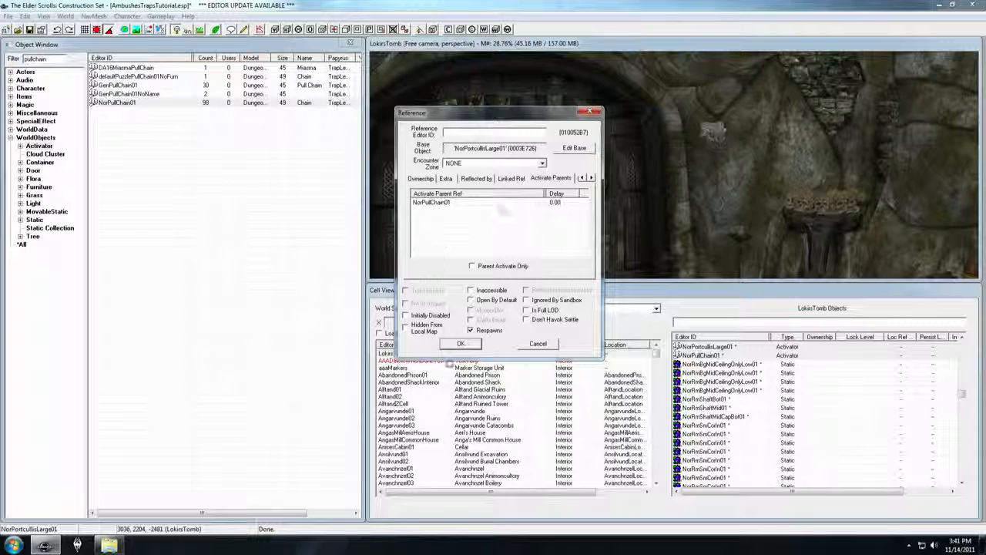
left_click(460, 343)
Examine how the portcullis sits in the archway and the position of the pull chain beside it
middle_click_drag(587, 223, 513, 239, "shift")
middle_click_drag(743, 129, 791, 115, "shift")
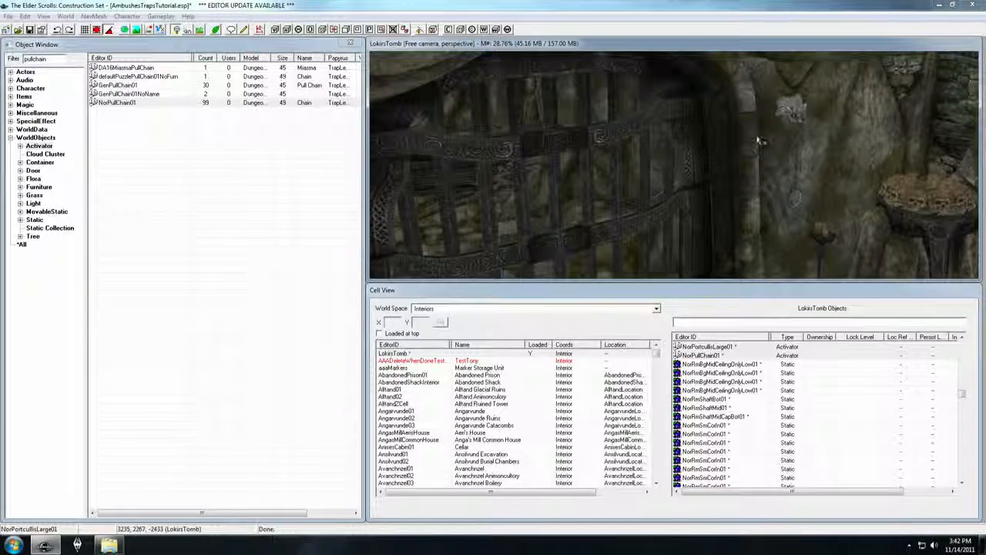
left_click(555, 285)
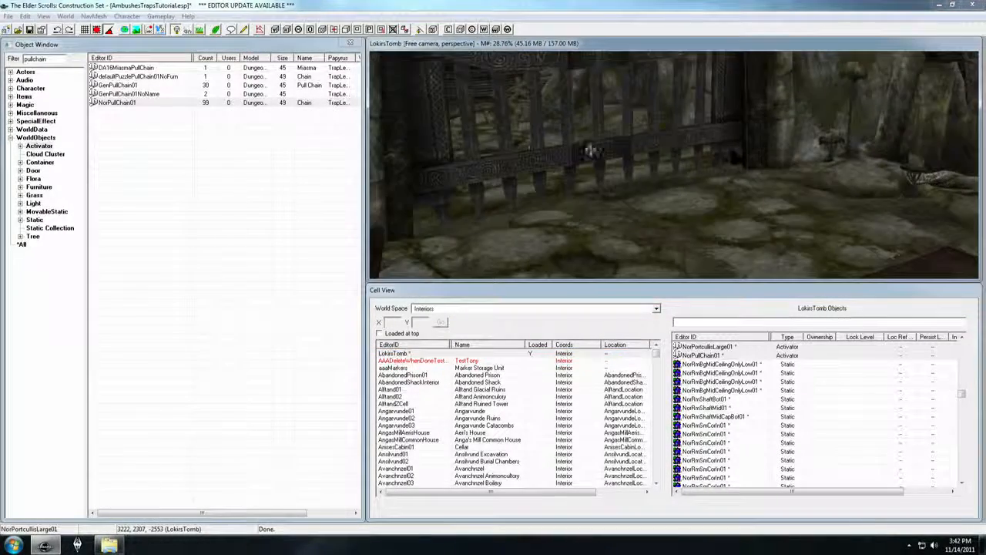
mouse_move(714, 105)
middle_mouse_down("shift")
mouse_move(716, 131)
mouse_move(716, 120)
mouse_move(741, 150)
mouse_move(750, 134)
middle_mouse_up("shift")
middle_click_drag(669, 137, 565, 160, "shift")
scroll(565, 160, "down", 3)
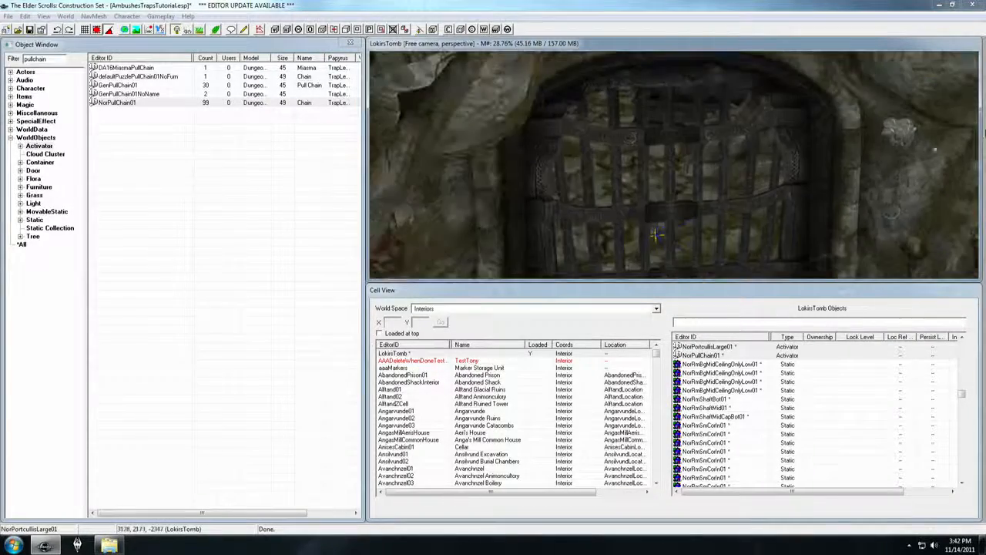
middle_click_drag(649, 223, 564, 223, "shift")
left_click(764, 136)
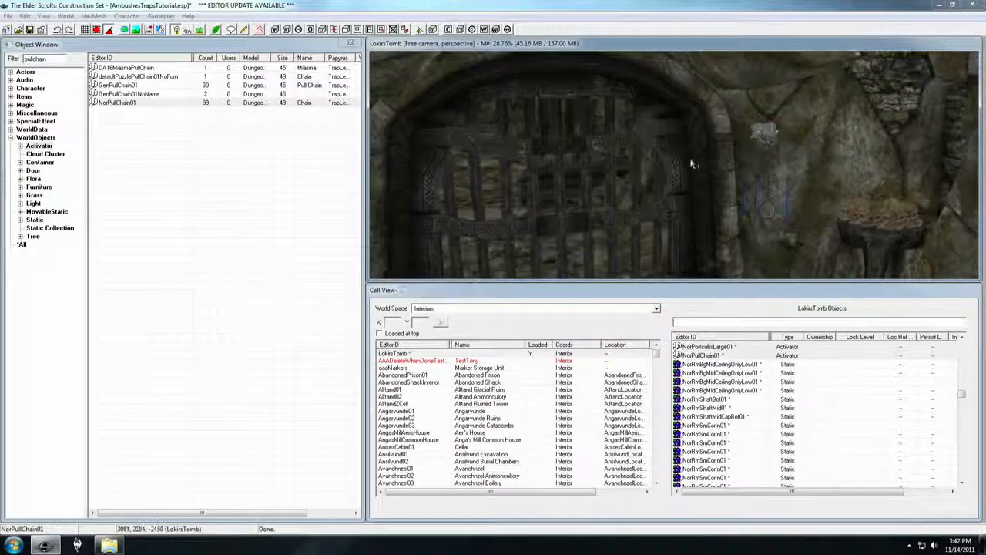
scroll(690, 156, "up", 3)
scroll(691, 121, "down", 1)
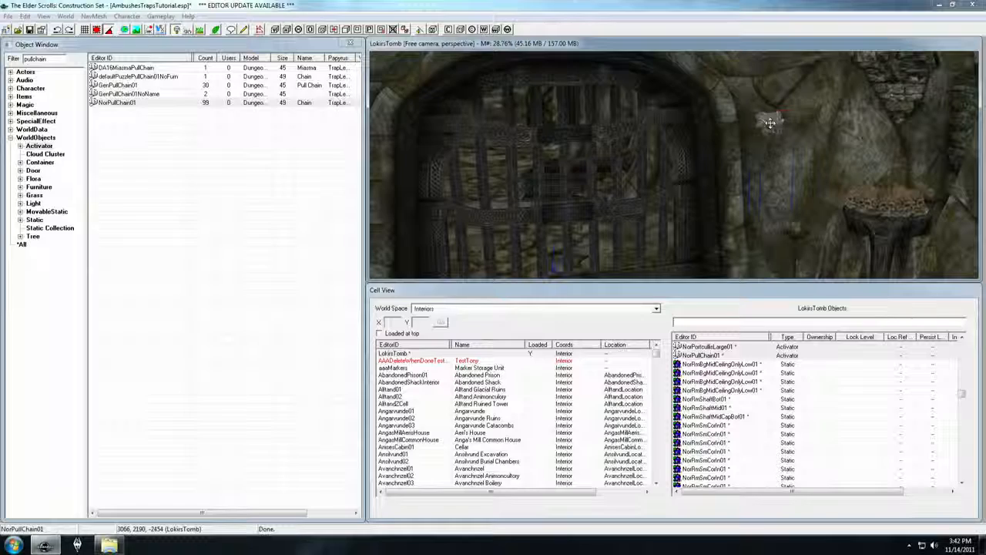
scroll(771, 124, "up", 3)
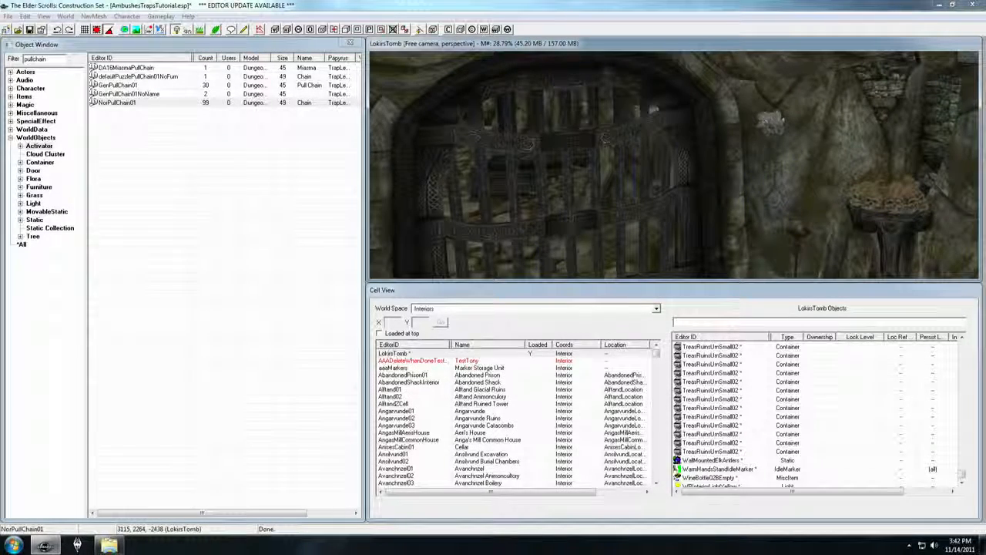
Place a second NorPullChain01 on the wall beside the archway on the opposite side of the portcullis
middle_click_drag(647, 105, 727, 122, "shift")
middle_click_drag(675, 94, 701, 116)
left_click_drag(751, 110, 685, 100)
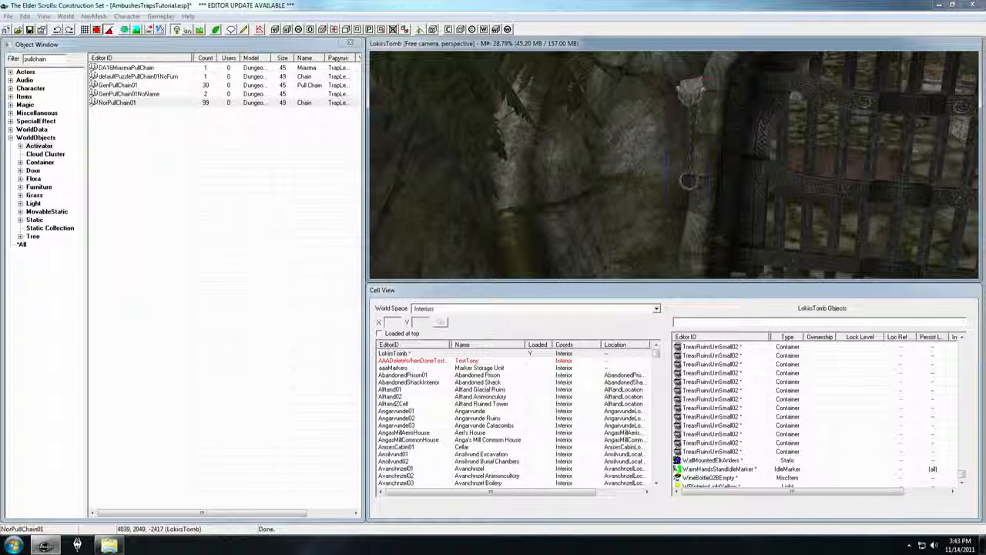
left_click_drag(685, 100, 687, 117)
middle_click_drag(686, 141, 658, 117, "shift")
left_click_drag(638, 104, 628, 103)
middle_click_drag(630, 102, 751, 107, "shift")
Add the second NorPullChain01 as another activate parent of the large portcullis and save the reference properties
left_click(700, 141)
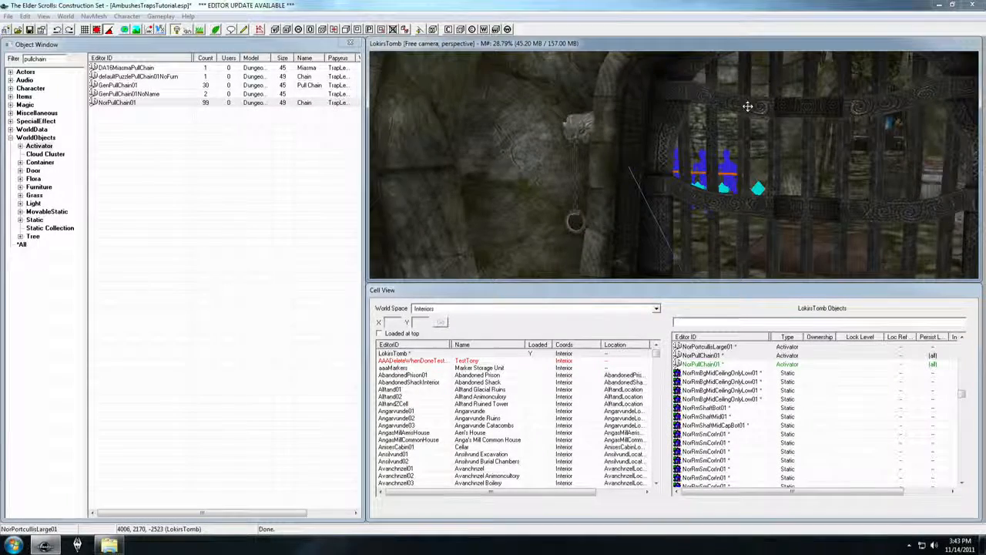
double_click(747, 106)
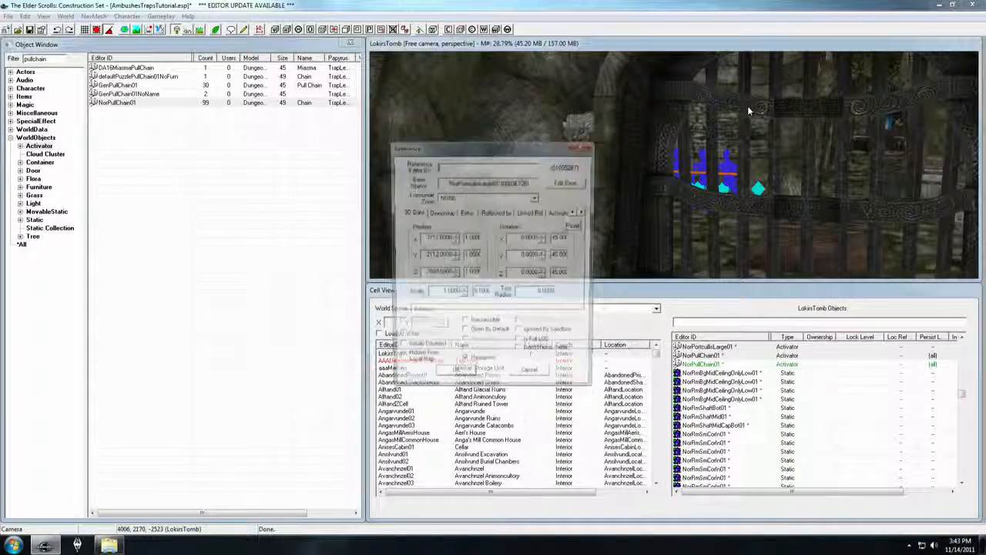
left_click(562, 213)
right_click(455, 257)
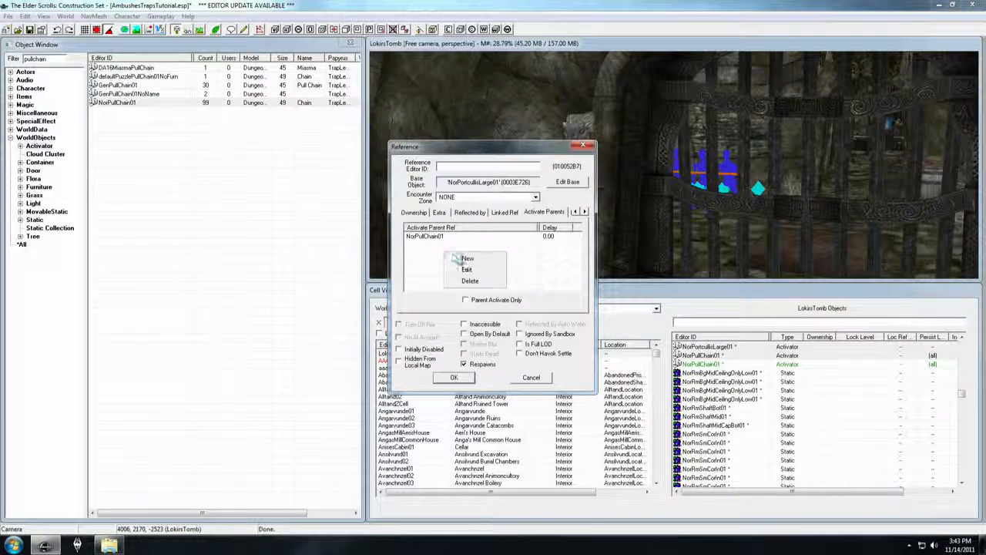
left_click(466, 258)
left_click(511, 222)
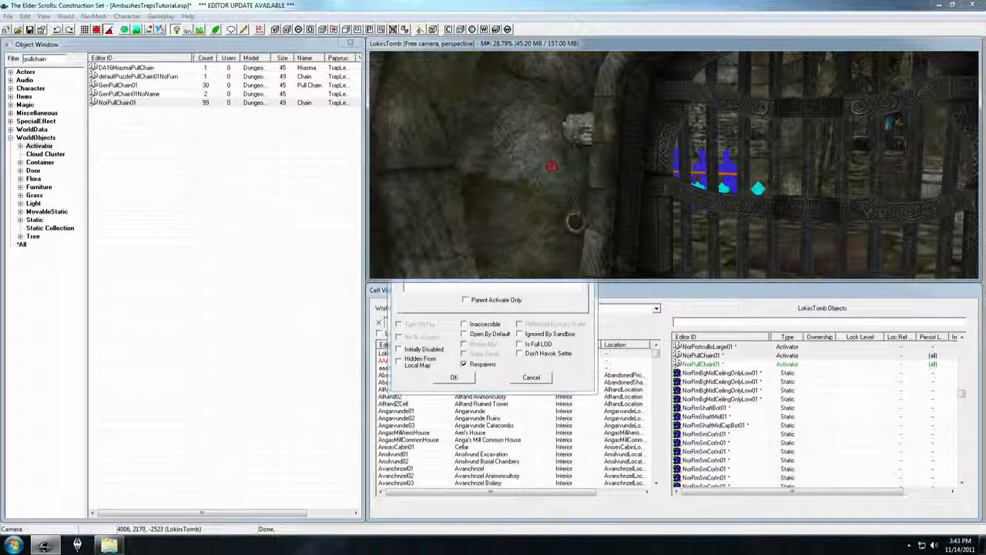
left_click(582, 129)
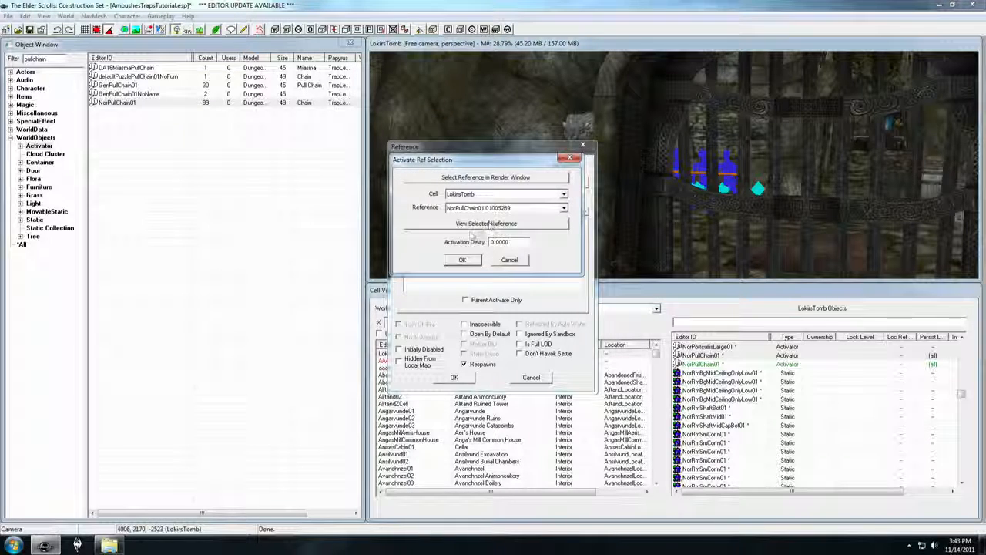
left_click(462, 260)
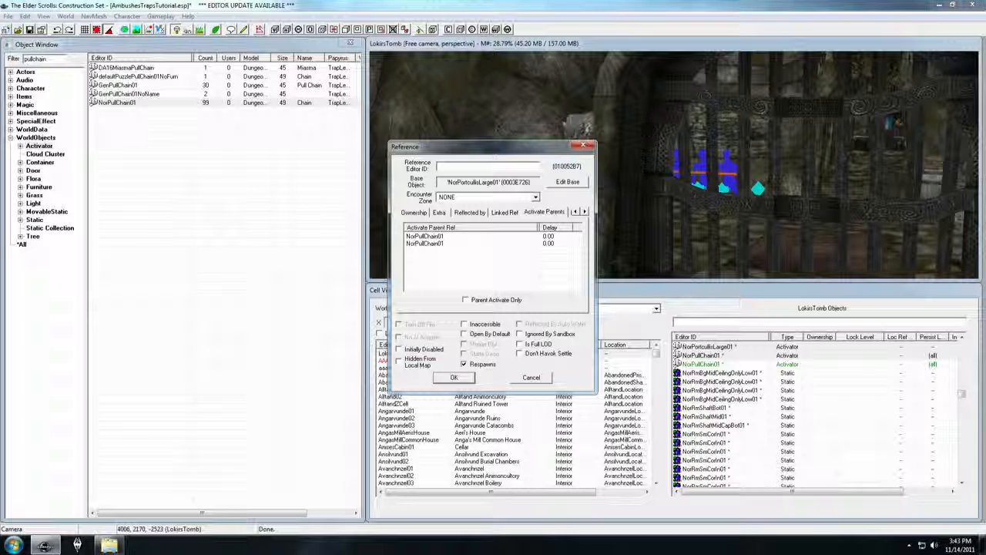
left_click(462, 379)
Load the WarehouseAmbushes interior cell for viewing
mouse_move(684, 197)
middle_mouse_down("shift")
mouse_move(624, 216)
mouse_move(717, 149)
mouse_move(678, 157)
mouse_move(706, 100)
mouse_move(675, 119)
mouse_move(595, 130)
mouse_move(630, 160)
mouse_move(590, 121)
mouse_move(4, 155)
middle_mouse_up("shift")
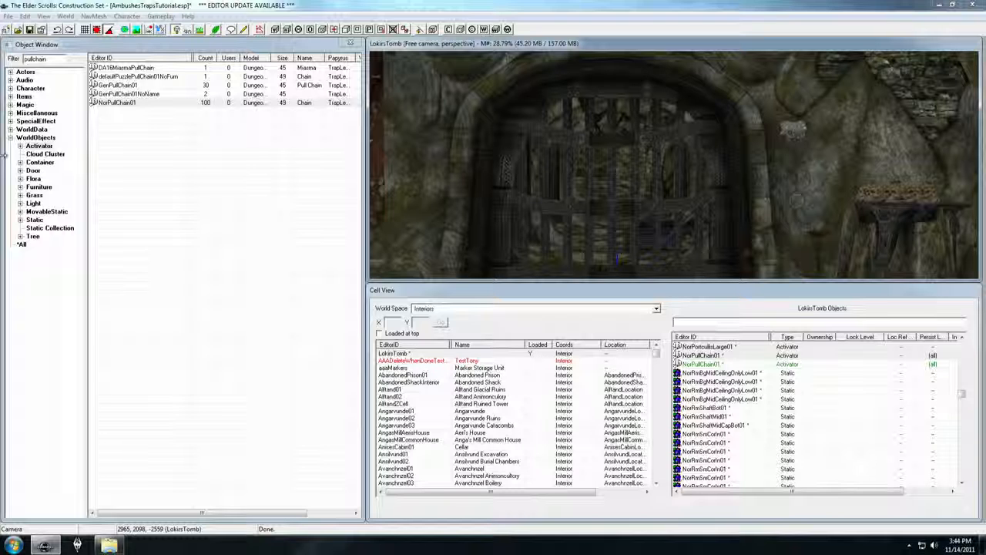
left_click(393, 396)
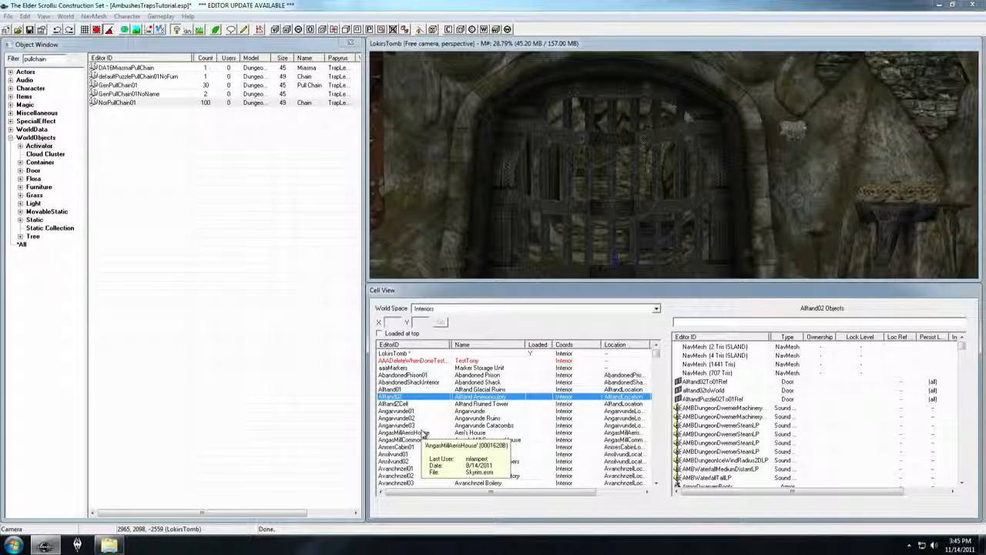
key("w")
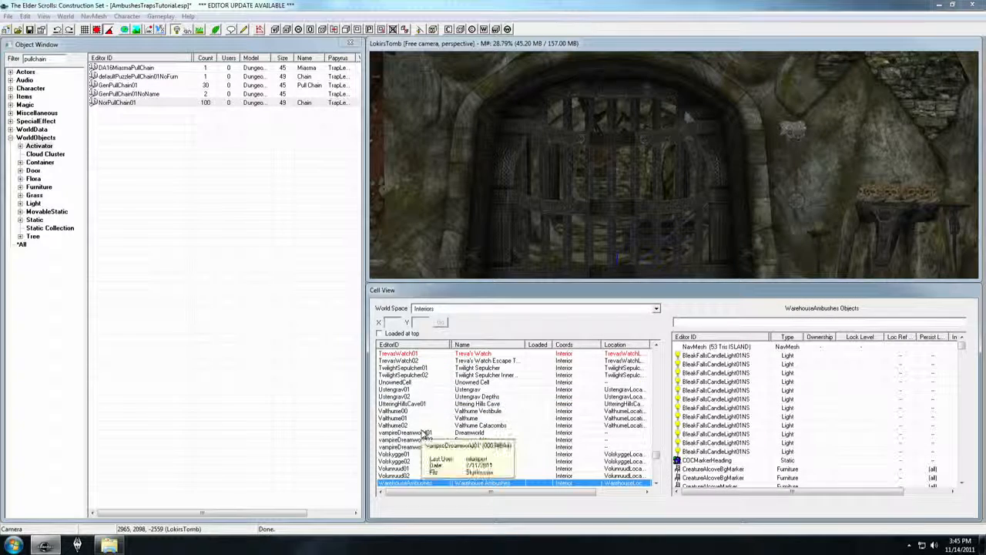
scroll(423, 434, "down", 4)
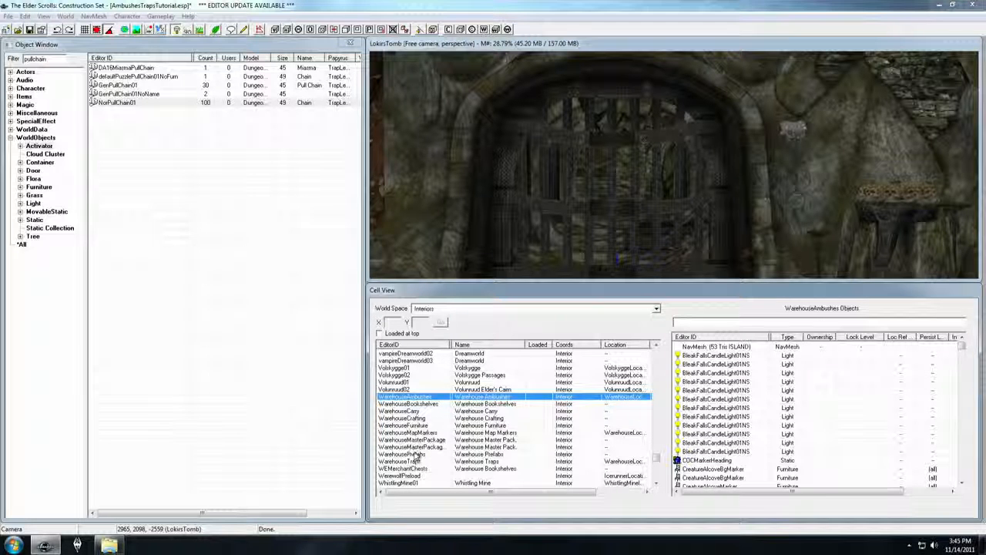
double_click(418, 401)
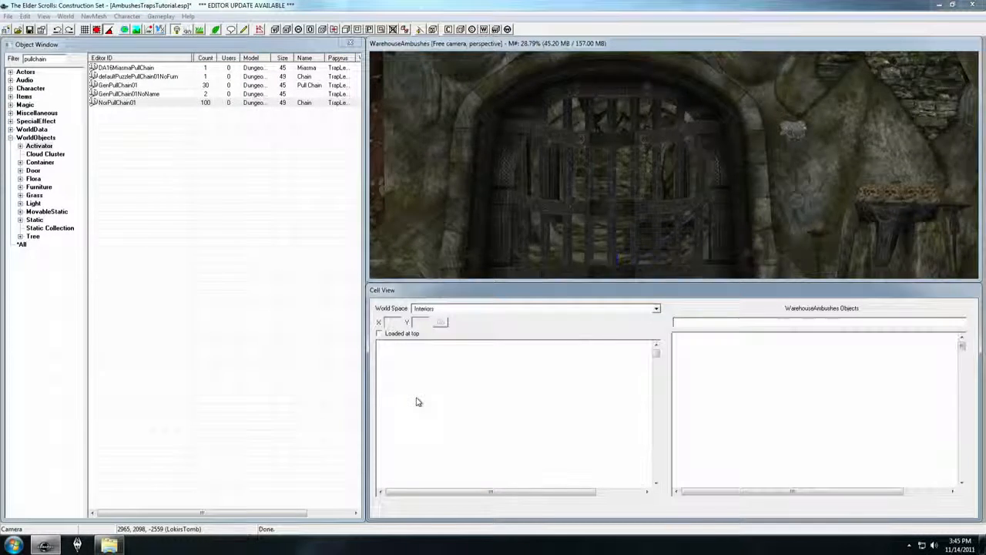
Examine the prebuilt ambush setups around the WarehouseAmbushes cell, including their trigger boxes, actors, markers and sarcophagi
scroll(678, 193, "down", 10)
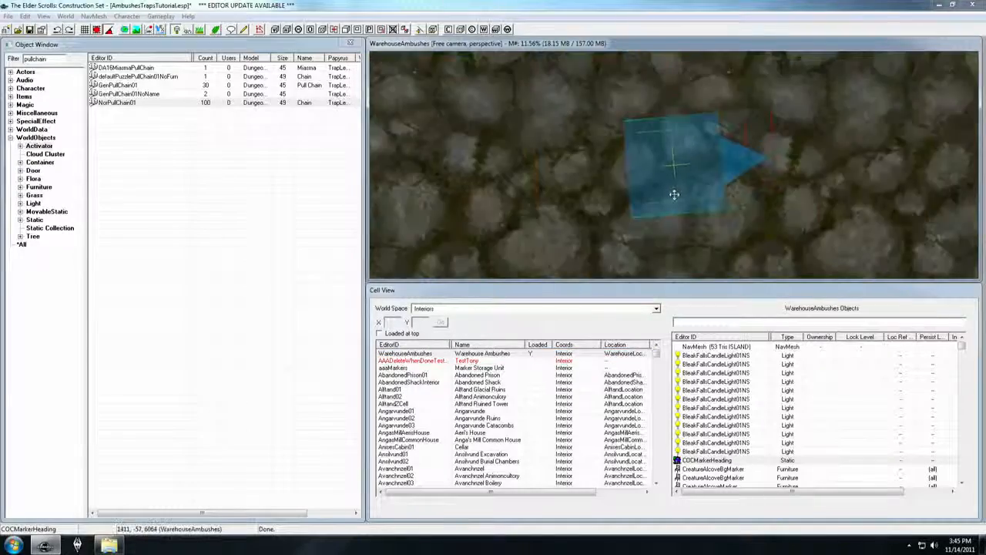
scroll(675, 194, "down", 10)
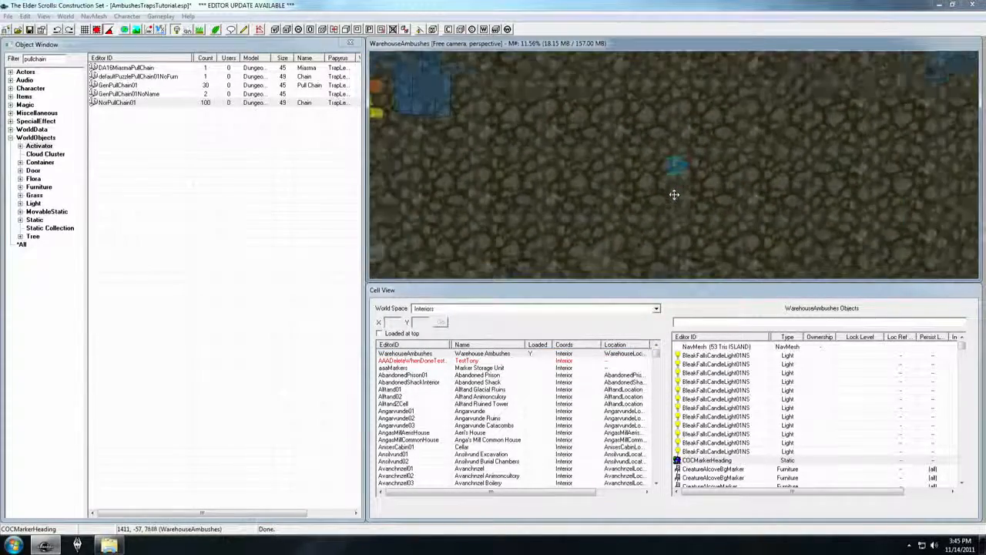
middle_click_drag(697, 196, 661, 202)
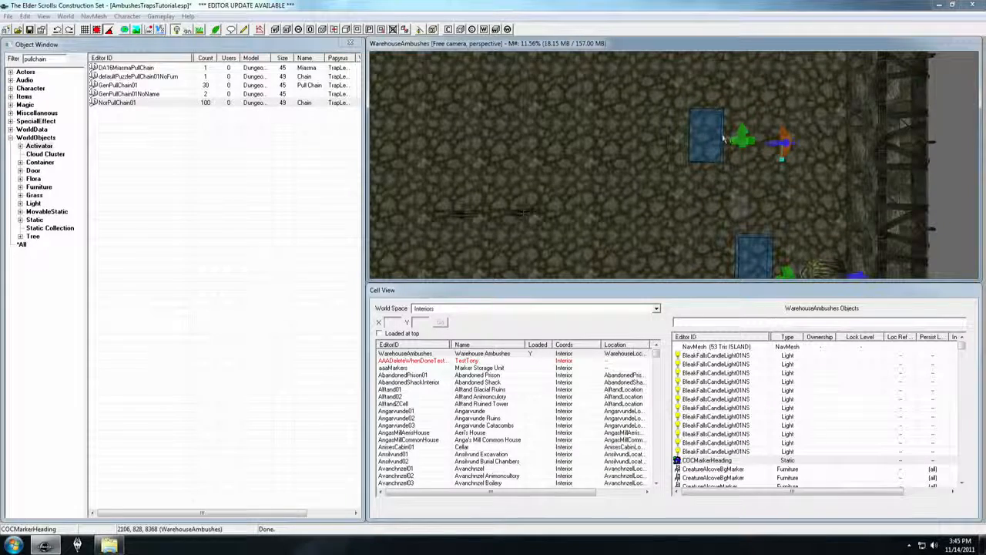
middle_click_drag(704, 136, 732, 141, "shift")
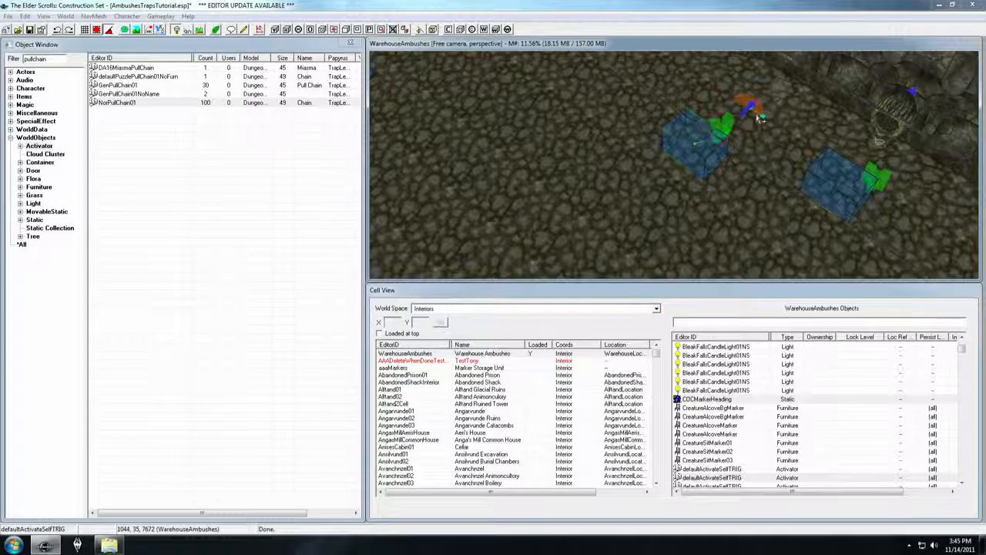
scroll(695, 145, "up", 2)
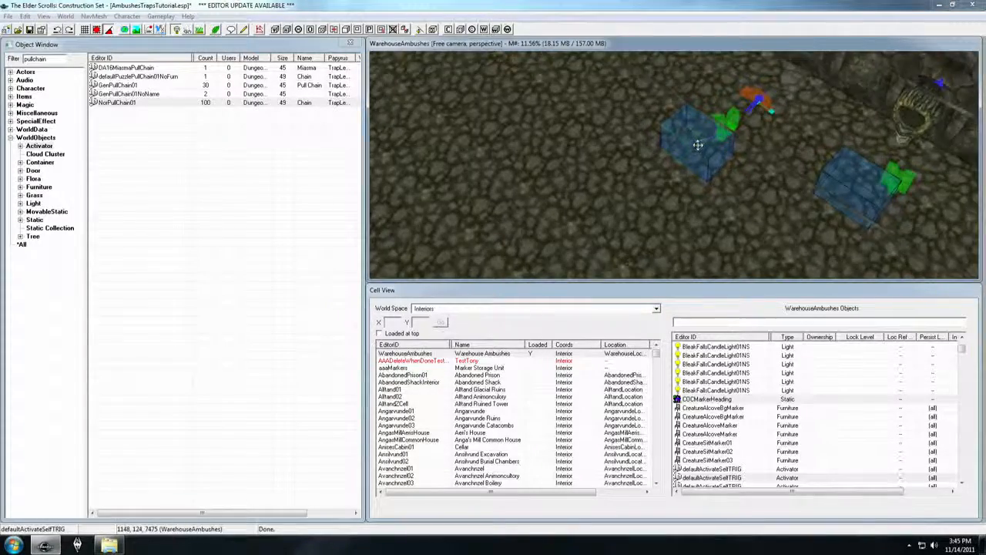
scroll(697, 145, "up", 2)
mouse_move(688, 131)
middle_mouse_down("shift")
mouse_move(663, 111)
mouse_move(660, 144)
mouse_move(680, 135)
middle_mouse_up("shift")
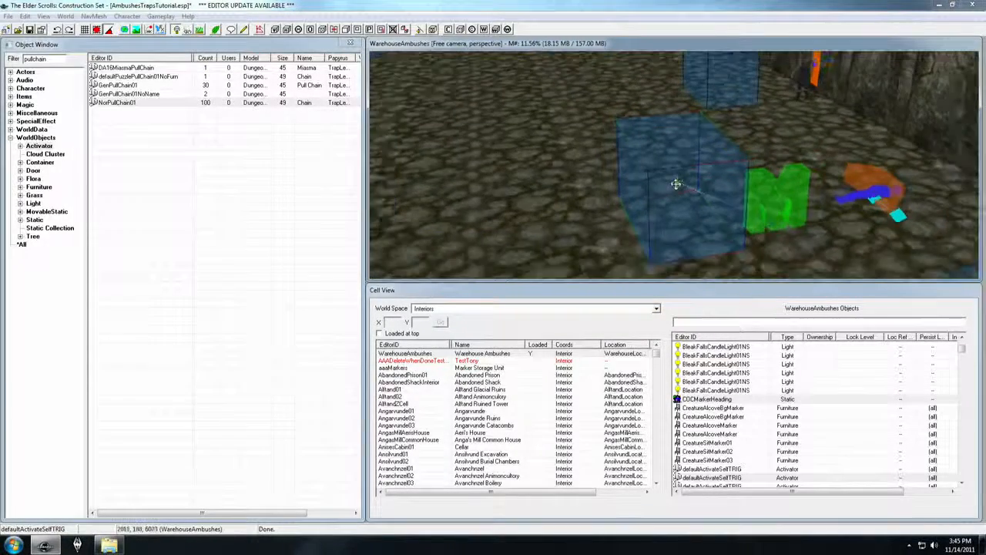
scroll(676, 183, "down", 1)
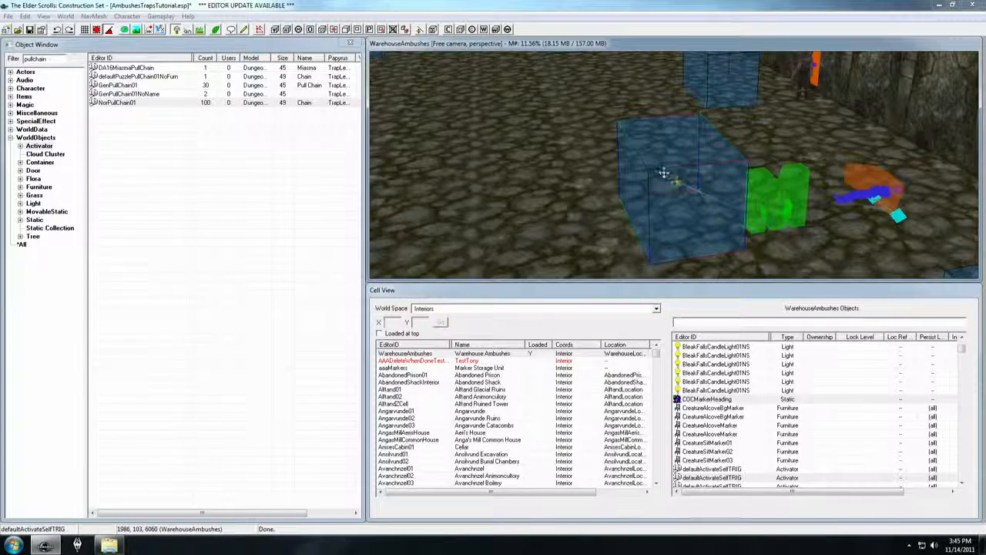
middle_click_drag(664, 172, 649, 158, "shift")
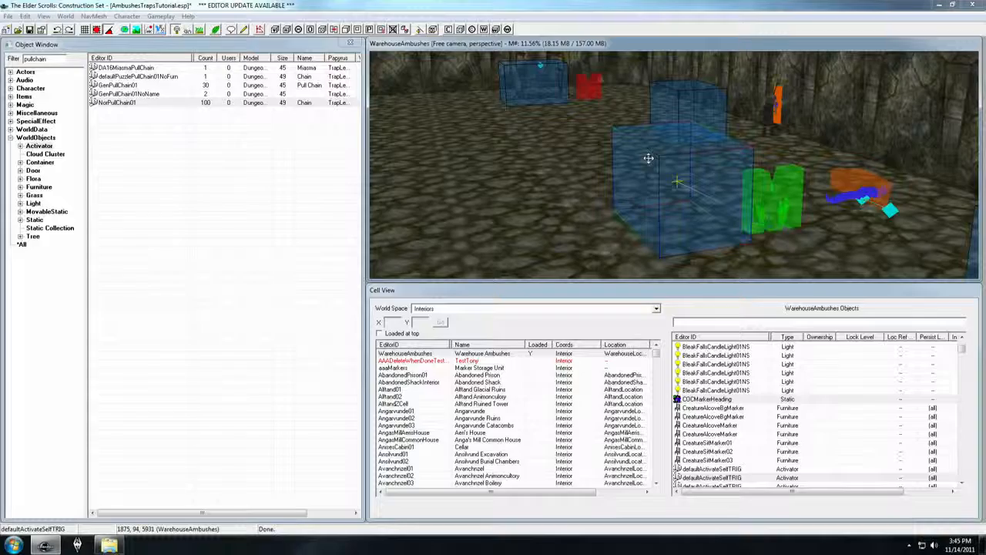
middle_click_drag(540, 132, 606, 141, "shift")
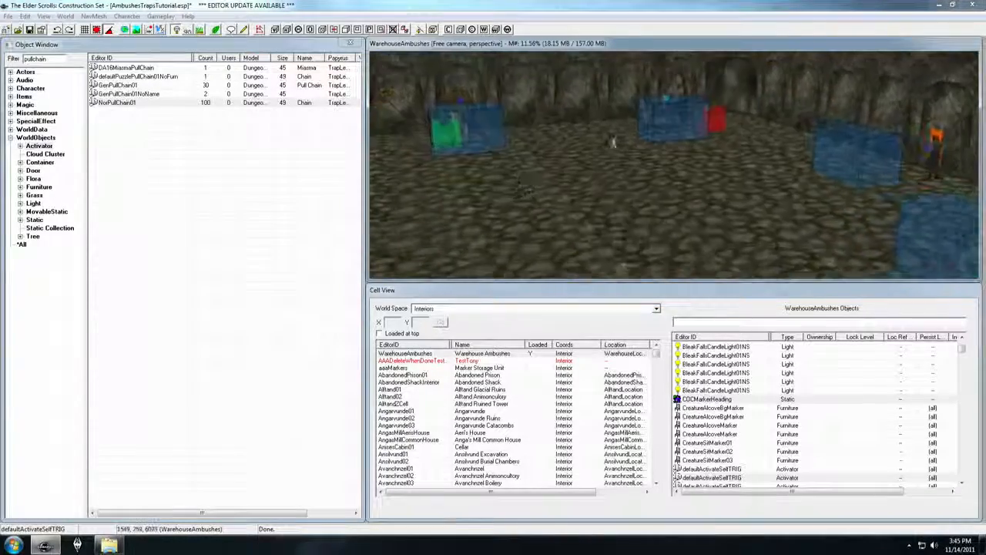
middle_click_drag(507, 184, 593, 188, "shift")
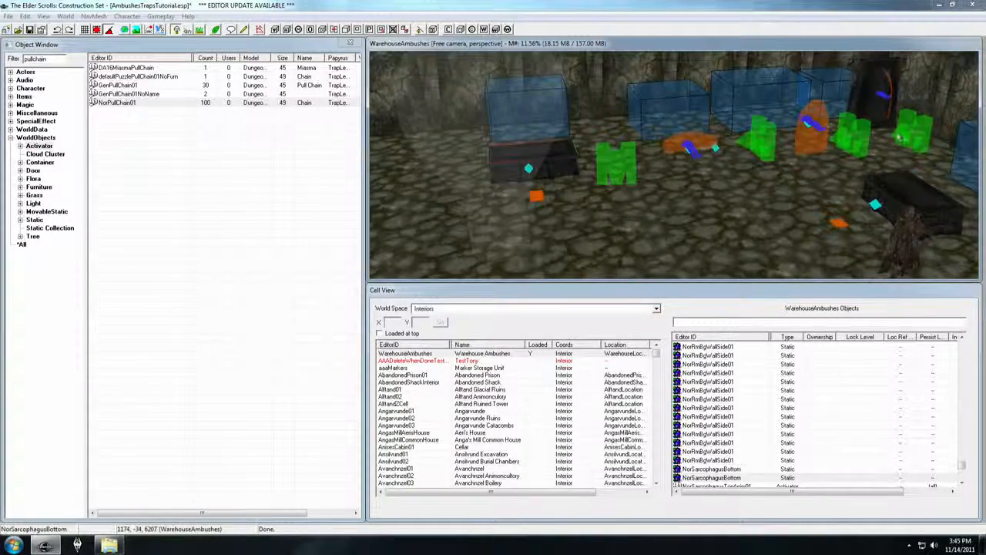
middle_click_drag(589, 152, 628, 168, "shift")
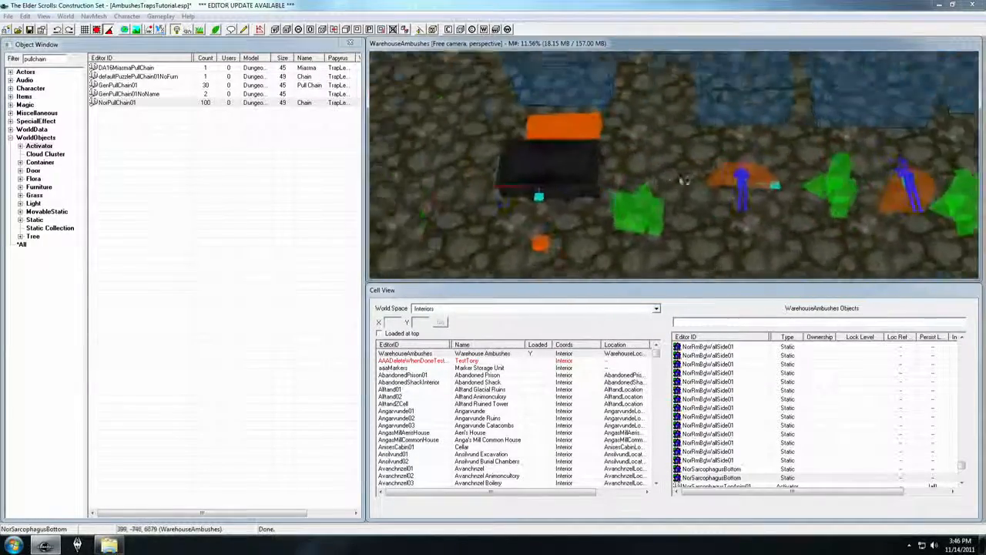
Select the draugr ambush actor beside the sarcophagus together with its DragonPriestCoffinMarker
left_click(696, 202)
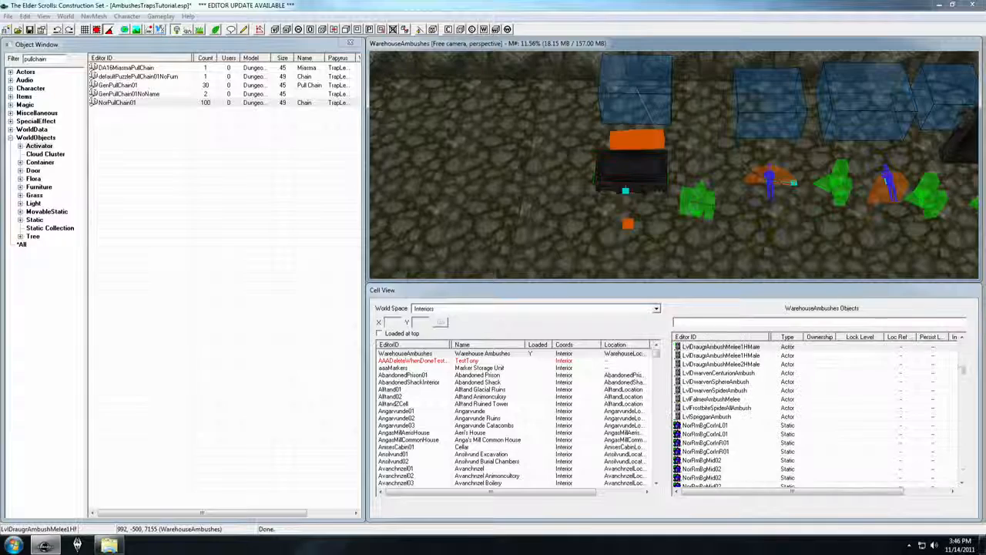
scroll(649, 221, "up", 1)
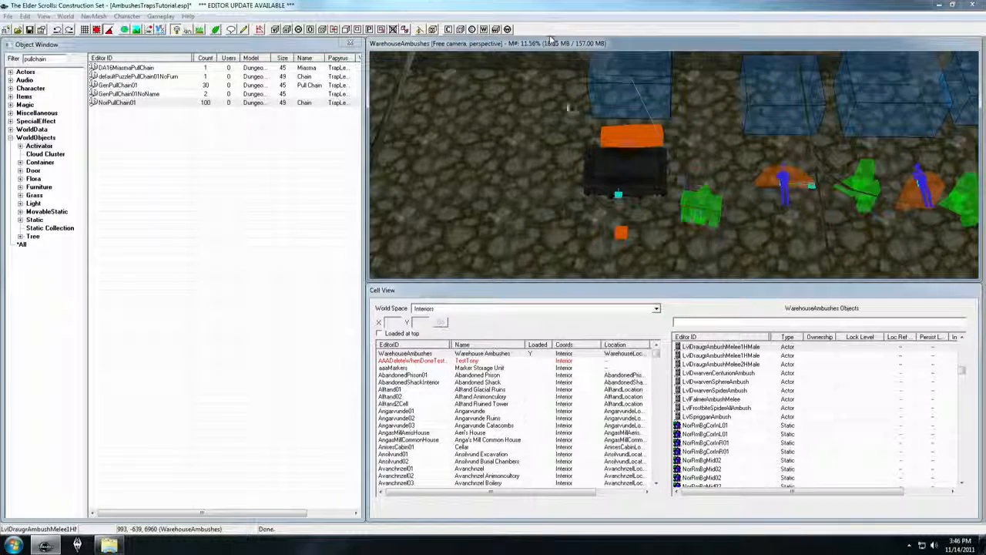
middle_click_drag(633, 185, 634, 190, "shift")
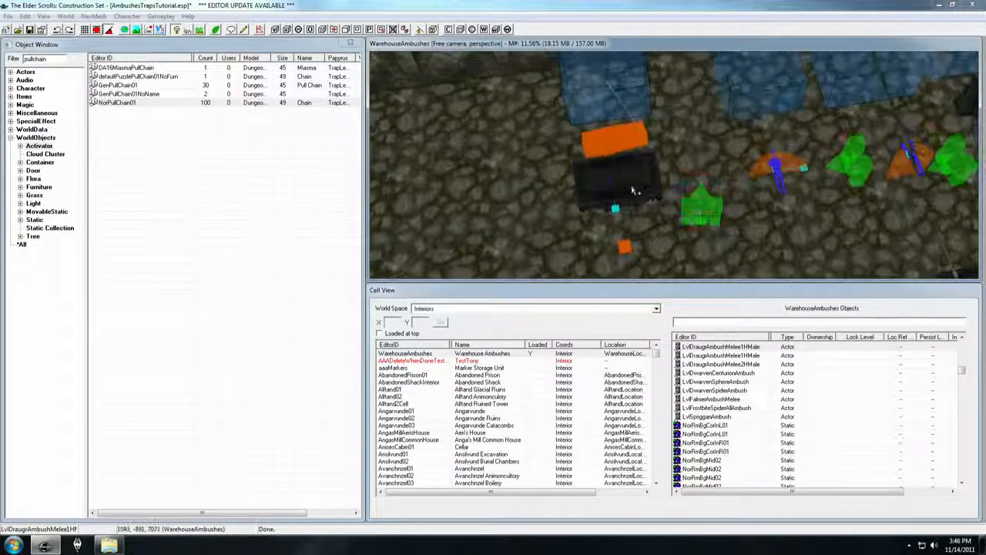
scroll(695, 220, "up", 1)
middle_click_drag(695, 219, 658, 141)
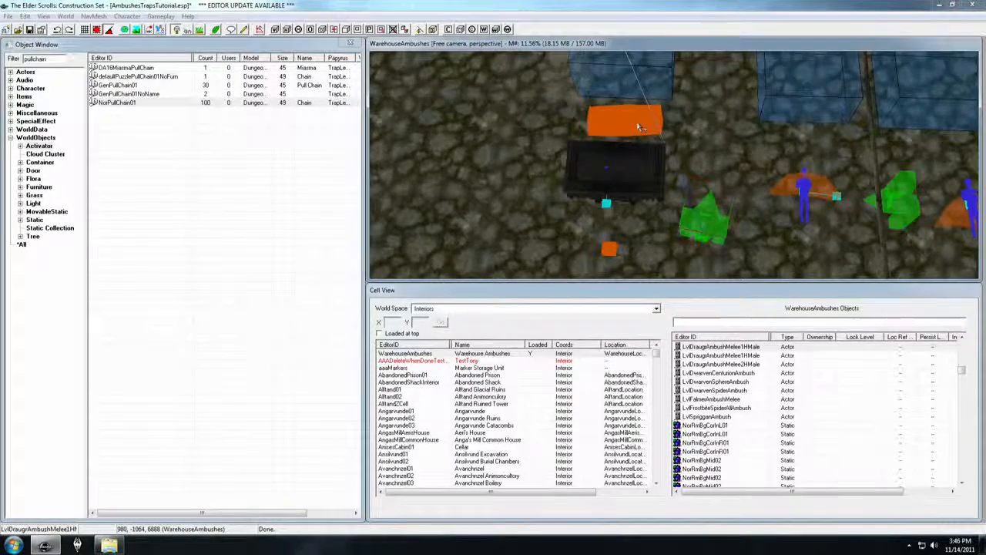
left_click(637, 123)
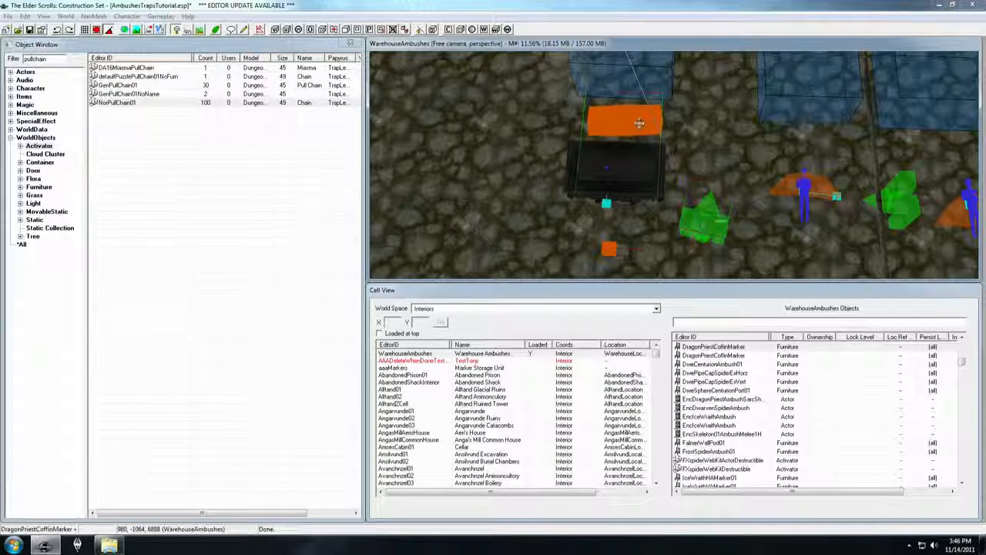
middle_click_drag(639, 130, 648, 145)
scroll(665, 117, "up", 1)
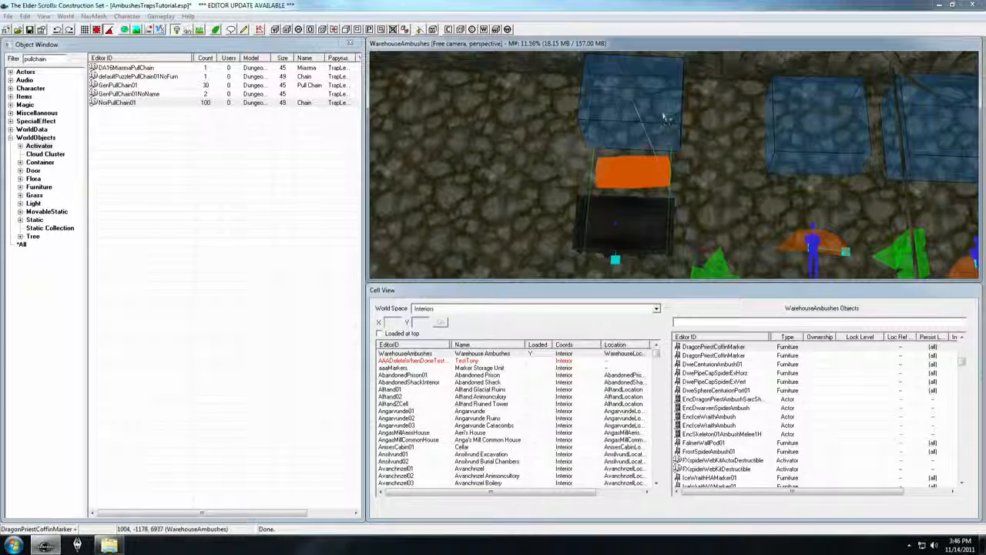
Add the linked defaultActivateSelfTRIG trigger box, the NorSarcophagusBottom and the NorSarcophagusTopAnim01 lid to the draugr ambush selection
left_click(661, 108)
scroll(659, 194, "up", 8)
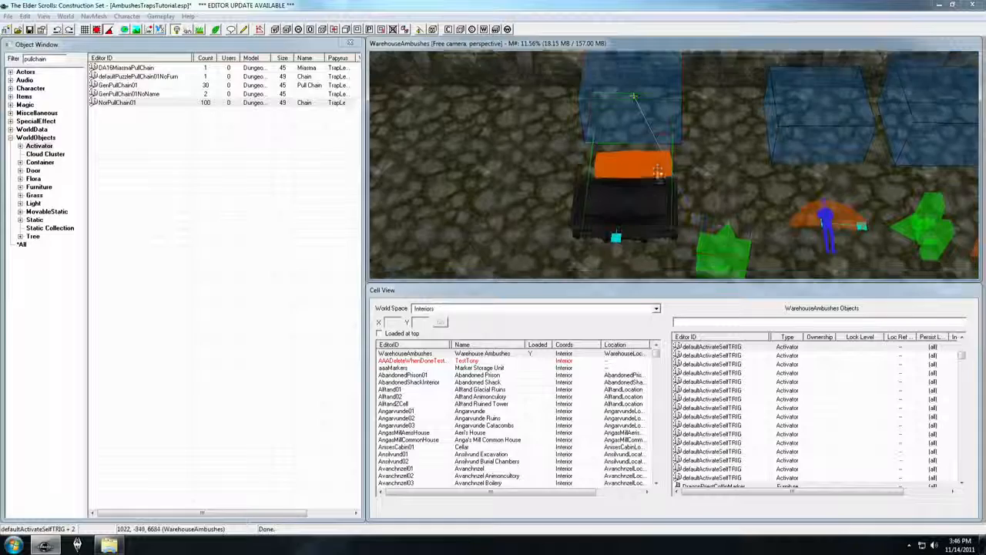
left_click(660, 197)
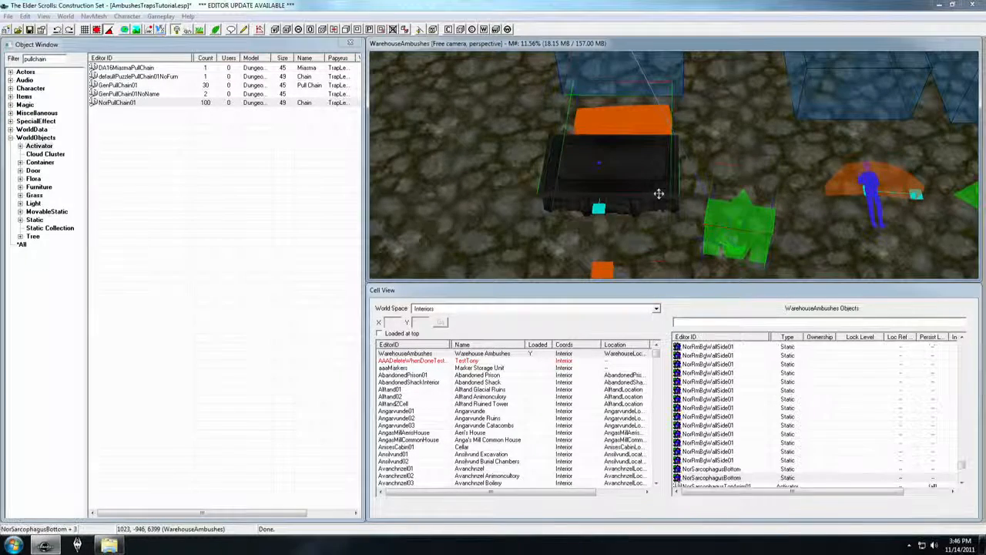
scroll(652, 178, "down", 2)
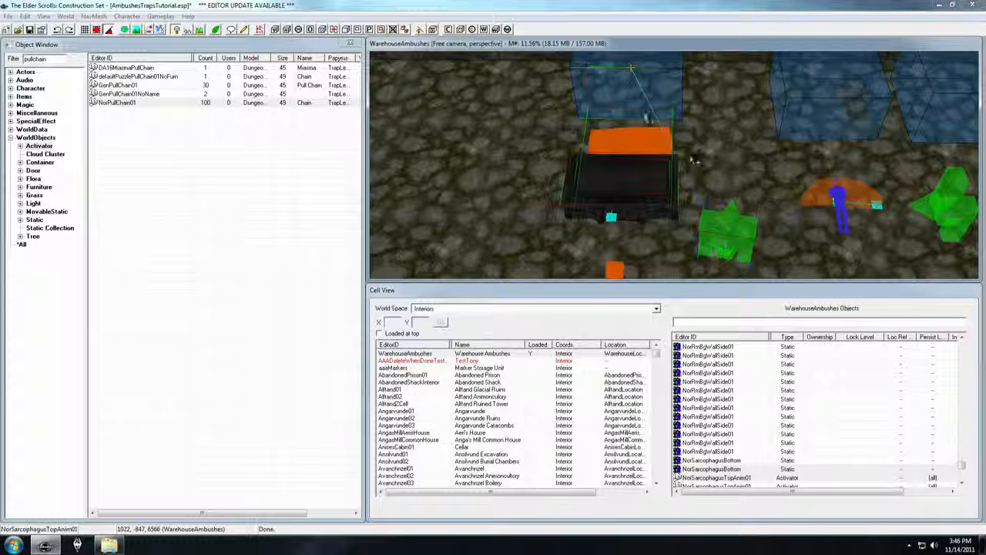
middle_click_drag(663, 186, 659, 184)
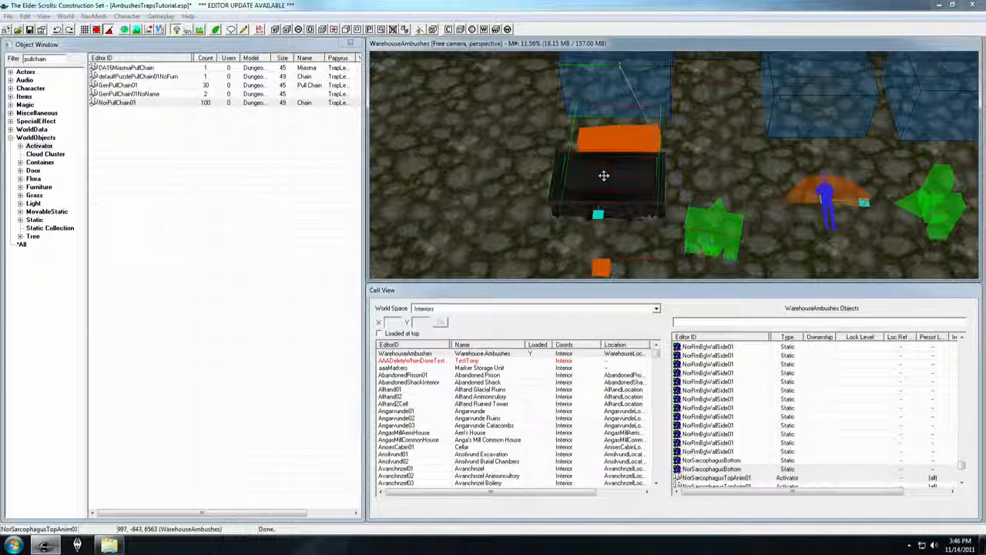
Load the LokirsTomb interior cell for editing
left_click(391, 382)
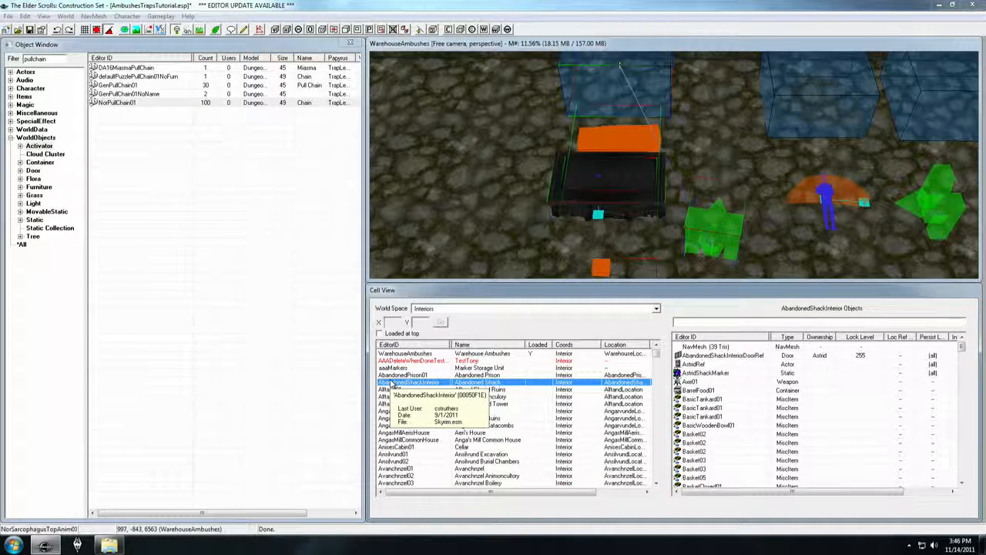
type("lok")
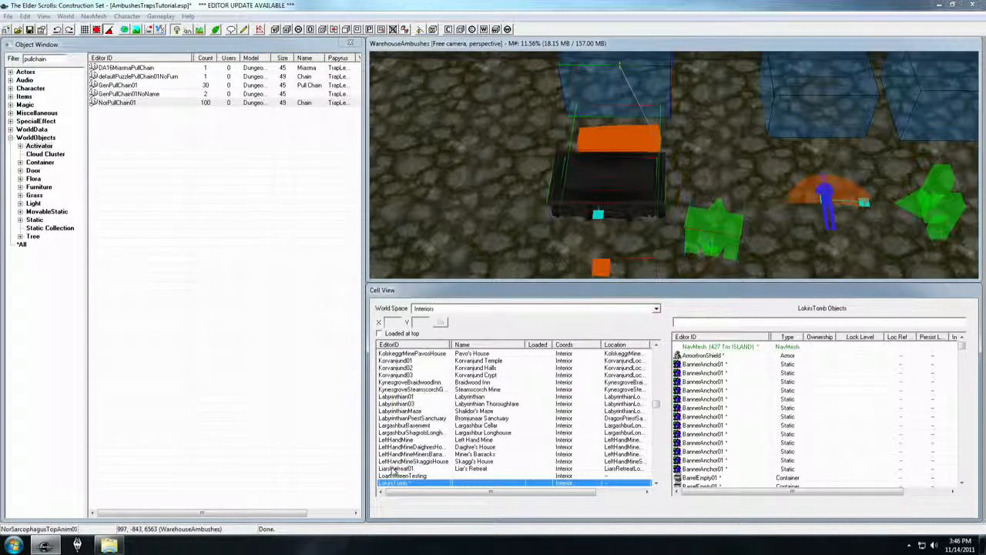
double_click(396, 484)
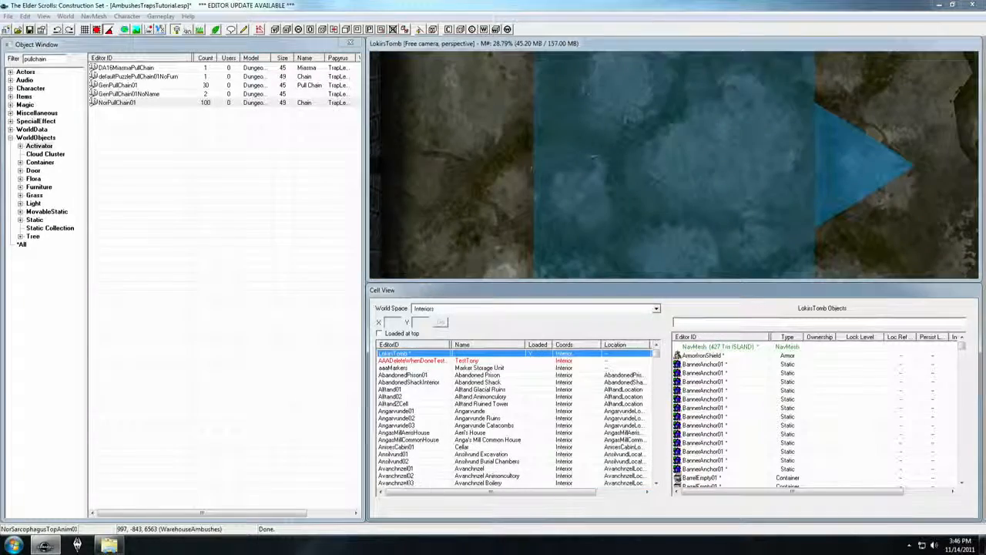
Paste the copied draugr ambush set into LokirsTomb near the burial chamber's dais
left_click(618, 116)
scroll(625, 133, "down", 4)
scroll(632, 149, "down", 5)
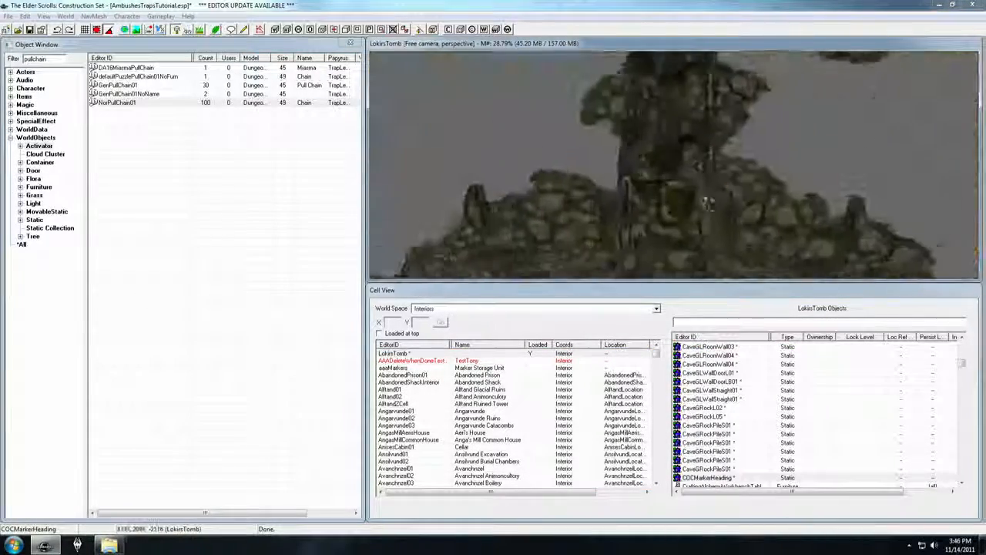
scroll(674, 153, "down", 5)
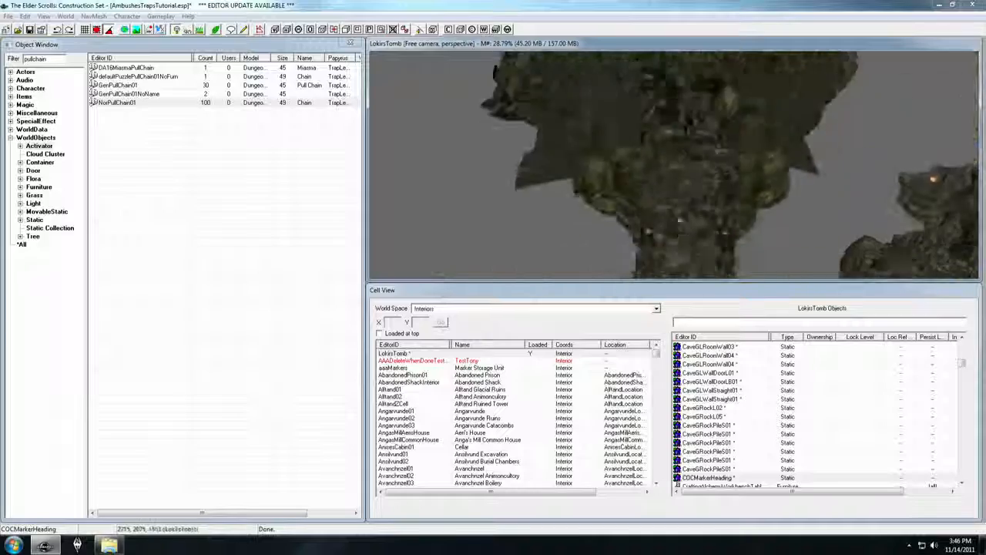
scroll(665, 189, "up", 1)
left_click(620, 101)
middle_click_drag(620, 101, 620, 177, "shift")
scroll(618, 178, "up", 5)
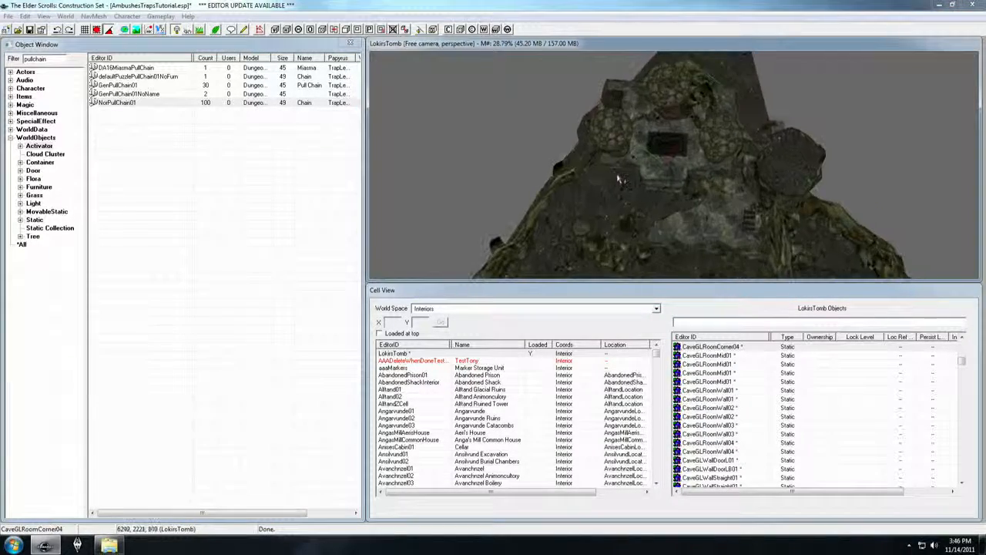
scroll(618, 186, "up", 1)
middle_click_drag(578, 178, 665, 163)
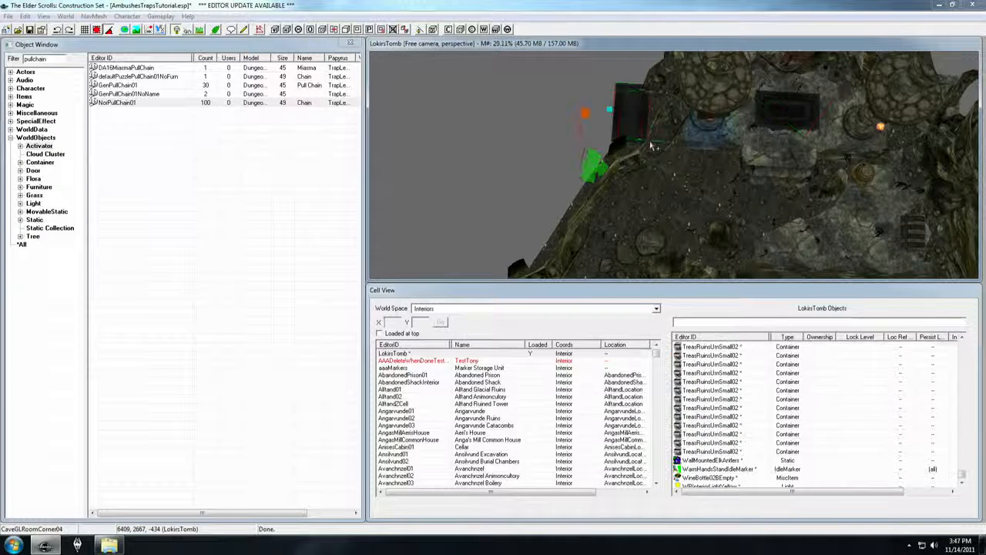
Move the pasted ambush set clear of the room geometry into the empty space outside the chamber
left_click_drag(636, 164, 477, 141)
mouse_move(480, 92)
middle_mouse_down()
mouse_move(553, 99)
mouse_move(546, 107)
middle_mouse_up()
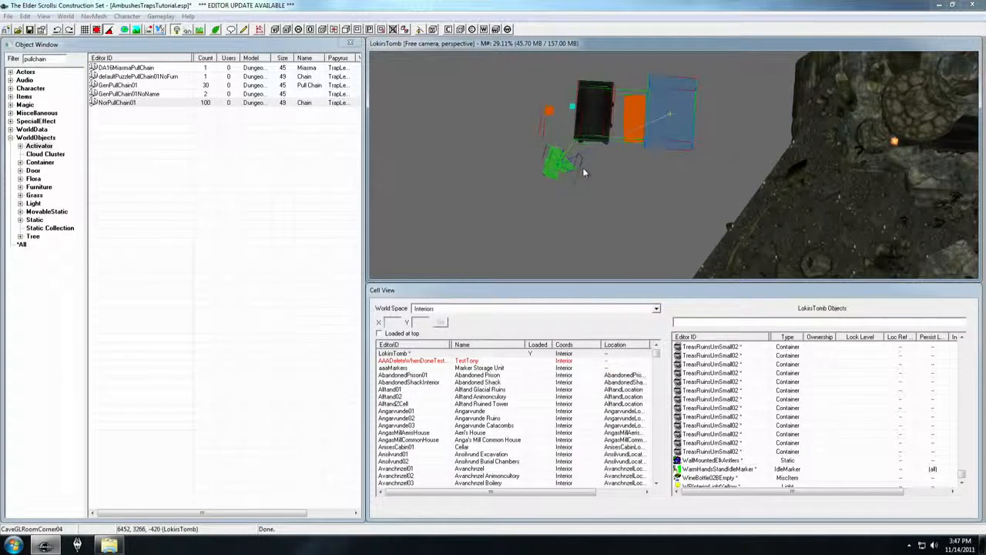
scroll(586, 178, "up", 3)
middle_click_drag(607, 158, 759, 178)
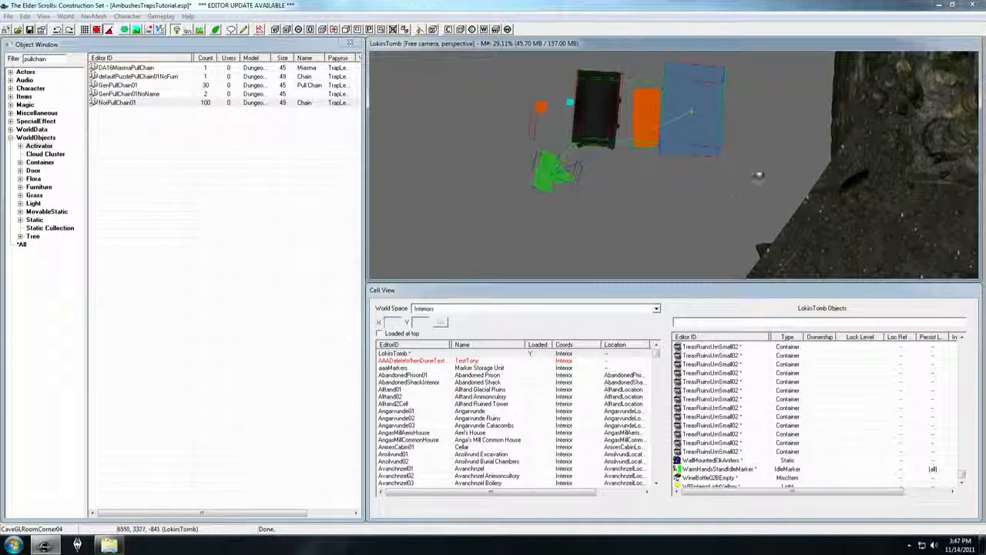
Select the coffin marker, actor and sarcophagus pieces without the blue trigger box, and shift them away from the box
left_click(773, 101)
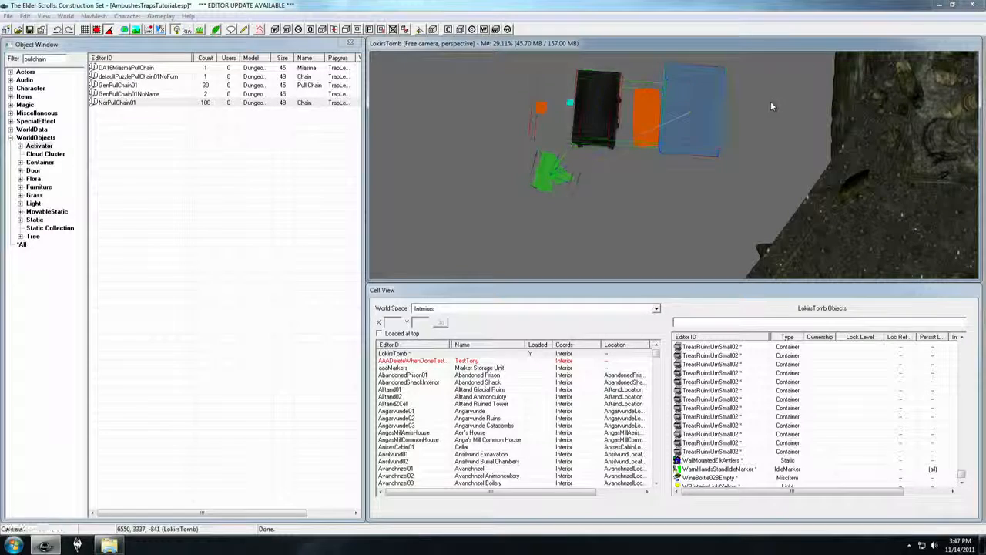
left_click(548, 168)
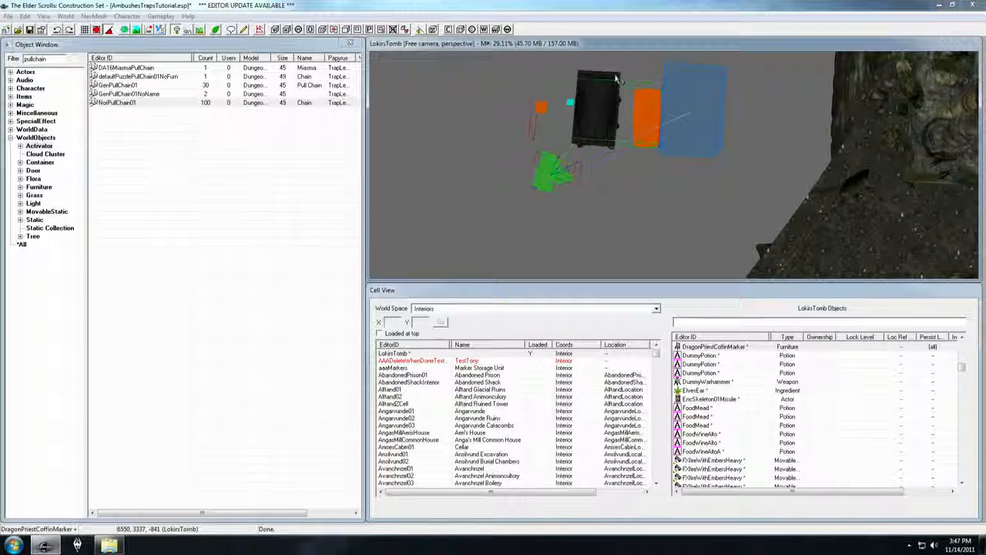
left_click(596, 106)
middle_click_drag(711, 164, 642, 172)
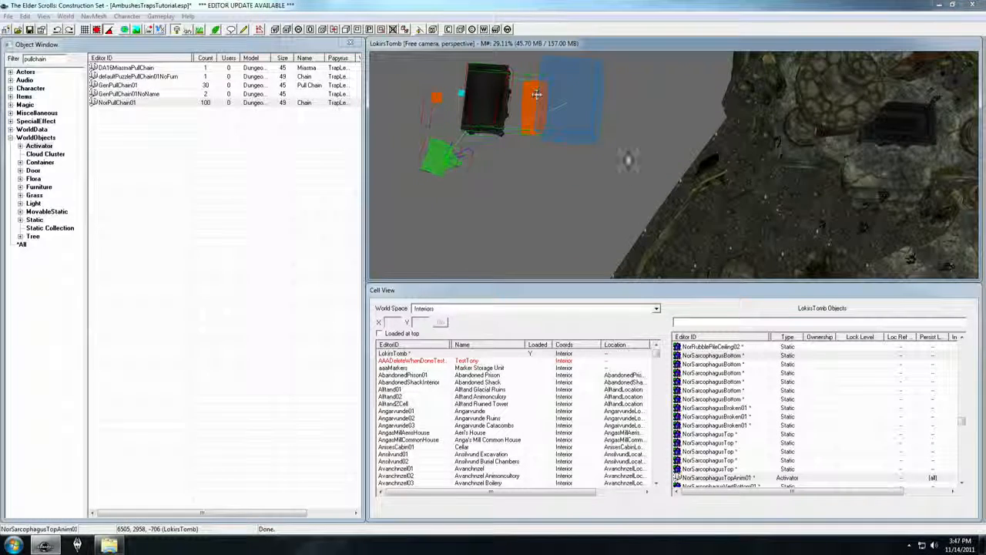
middle_click_drag(537, 94, 463, 83)
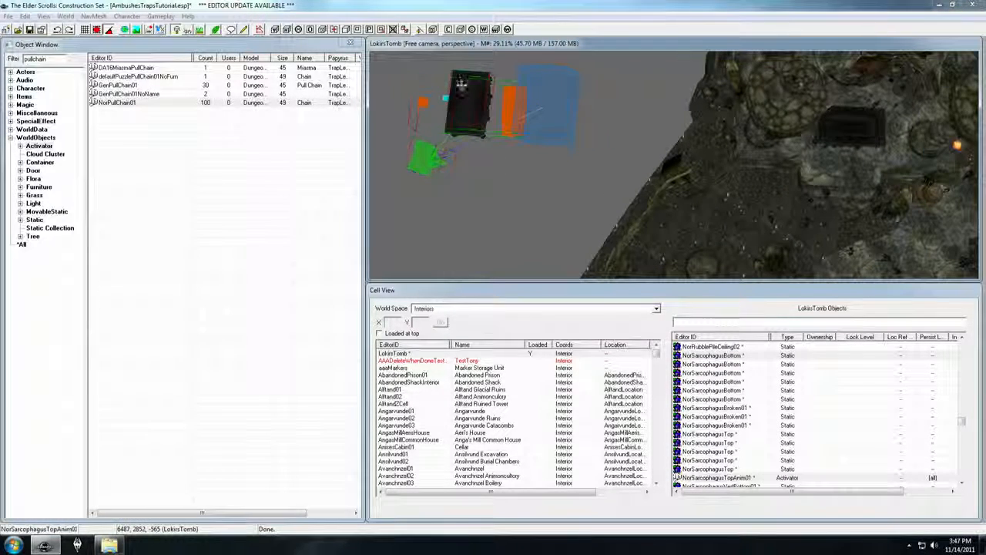
left_click_drag(470, 78, 428, 193)
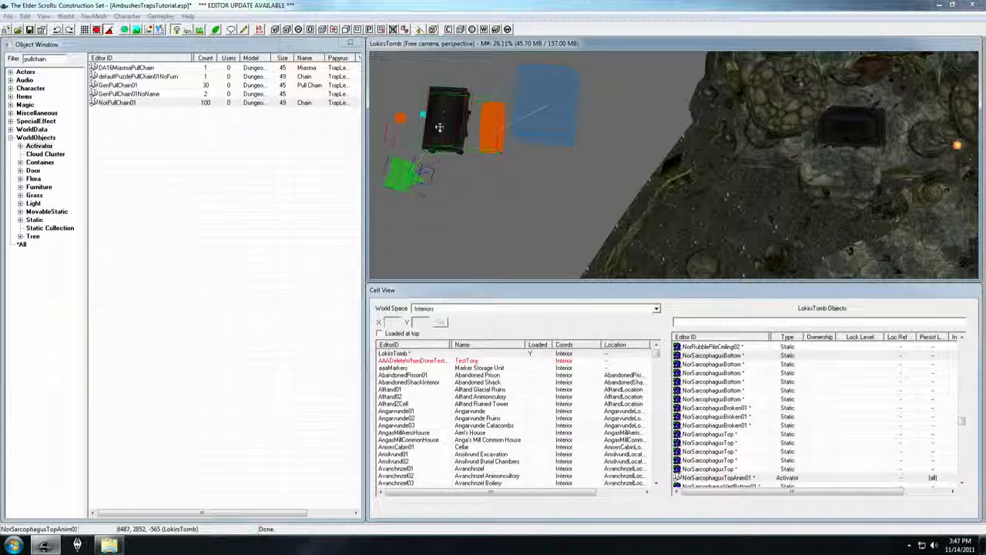
Move the selected ambush pieces onto the chamber's dais and rotate them to match the existing sarcophagus
left_click_drag(449, 90, 857, 210)
middle_click_drag(875, 212, 669, 170)
scroll(738, 182, "up", 1)
scroll(738, 182, "up", 2)
scroll(684, 178, "up", 3)
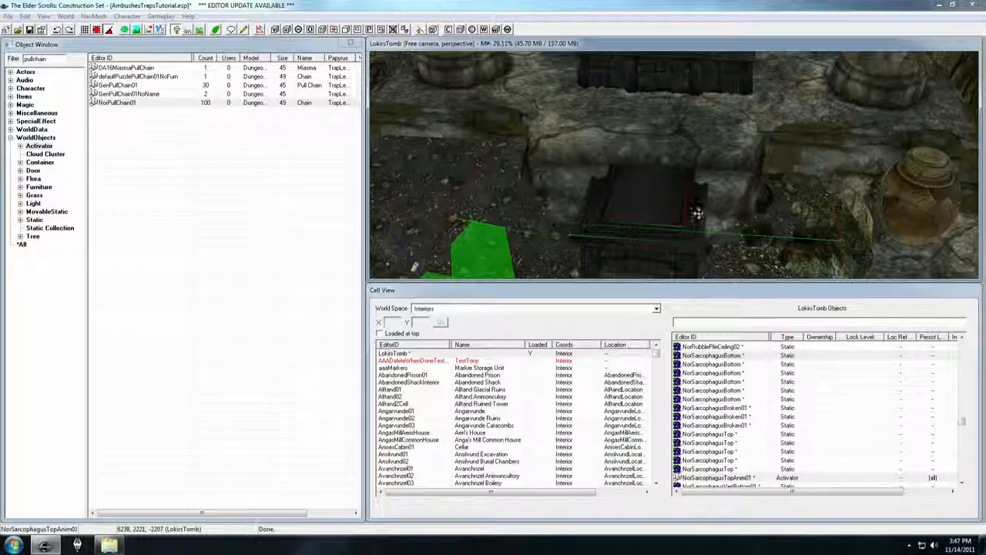
left_click_drag(701, 218, 695, 67)
middle_click_drag(696, 68, 647, 161)
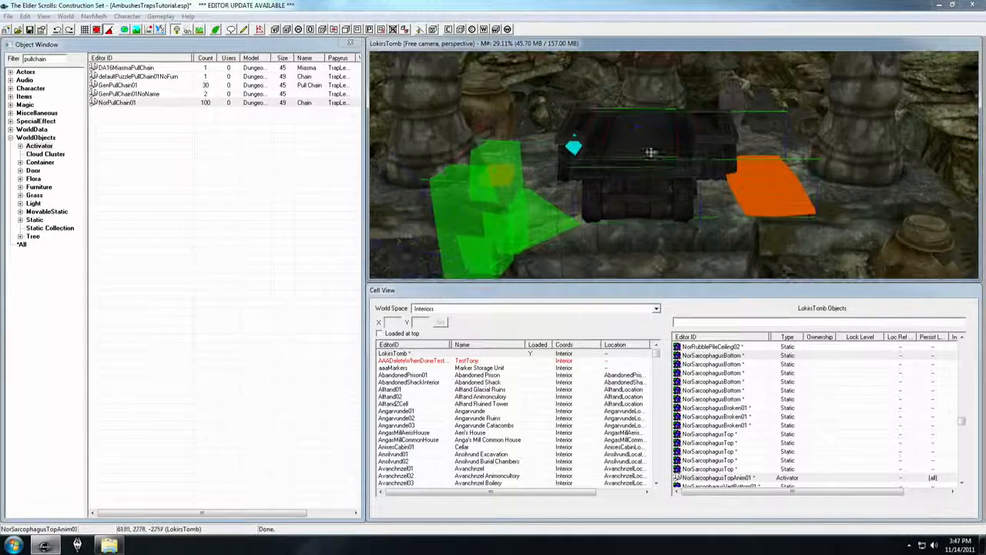
right_click_drag(645, 164, 654, 164)
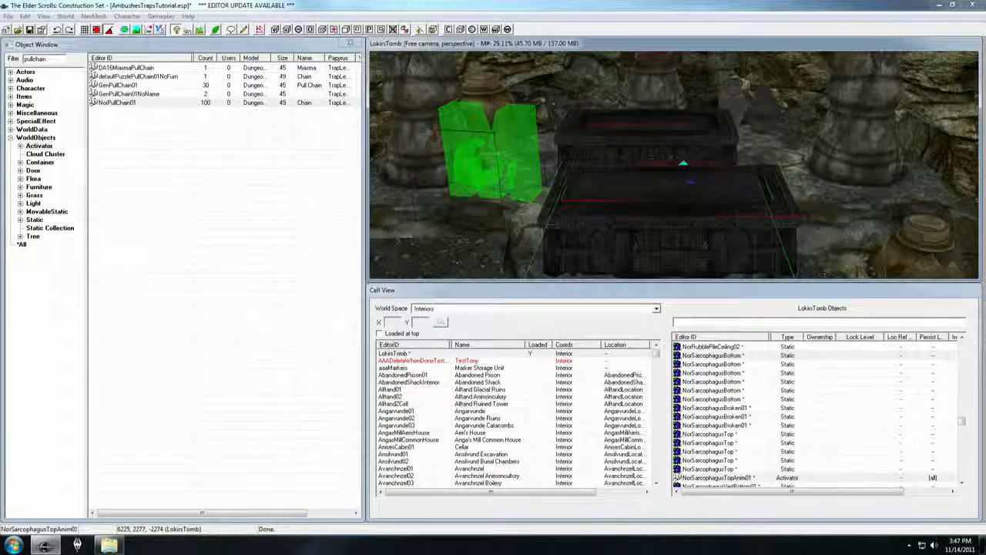
Align the ambush sarcophagus over the tomb's existing sarcophagus on the dais
left_click_drag(702, 243, 672, 151)
middle_click_drag(672, 151, 745, 185, "shift")
left_click_drag(741, 195, 736, 170)
middle_click_drag(733, 210, 726, 84, "shift")
scroll(572, 205, "down", 3)
middle_click_drag(573, 205, 693, 151, "shift")
middle_click_drag(646, 77, 661, 171, "shift")
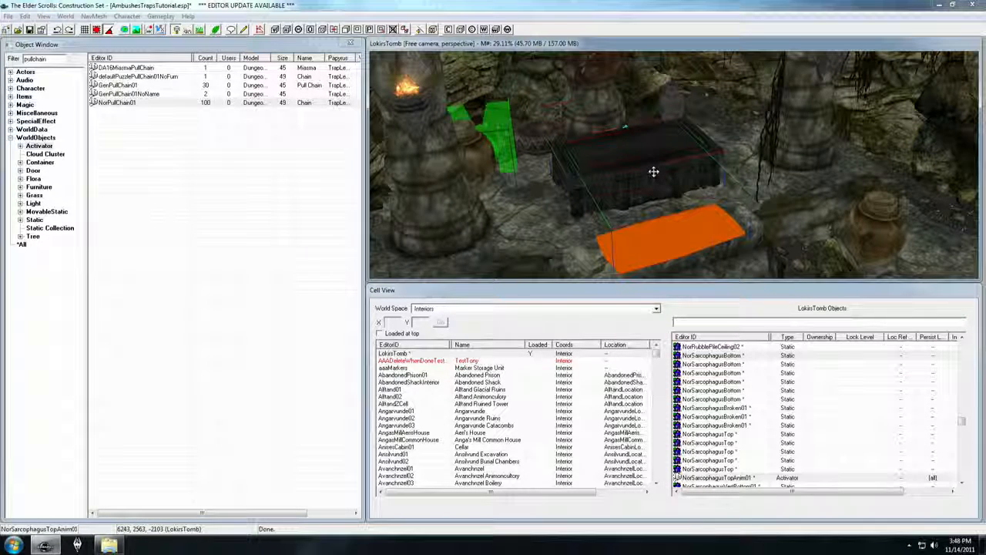
Hide the ambush pieces, delete the original NorSarcophagusBottom on the dais, and show the ambush set again
key("m")
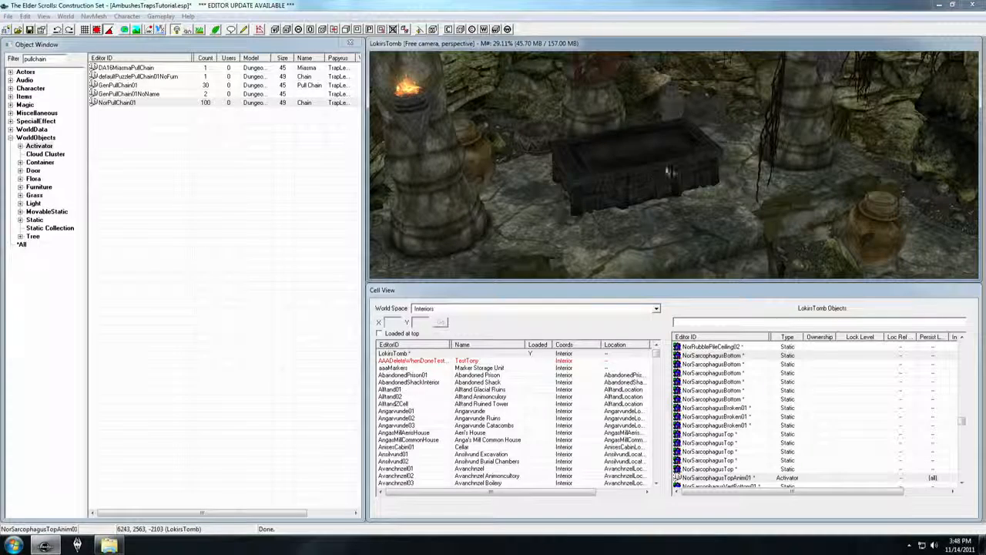
left_click(681, 163)
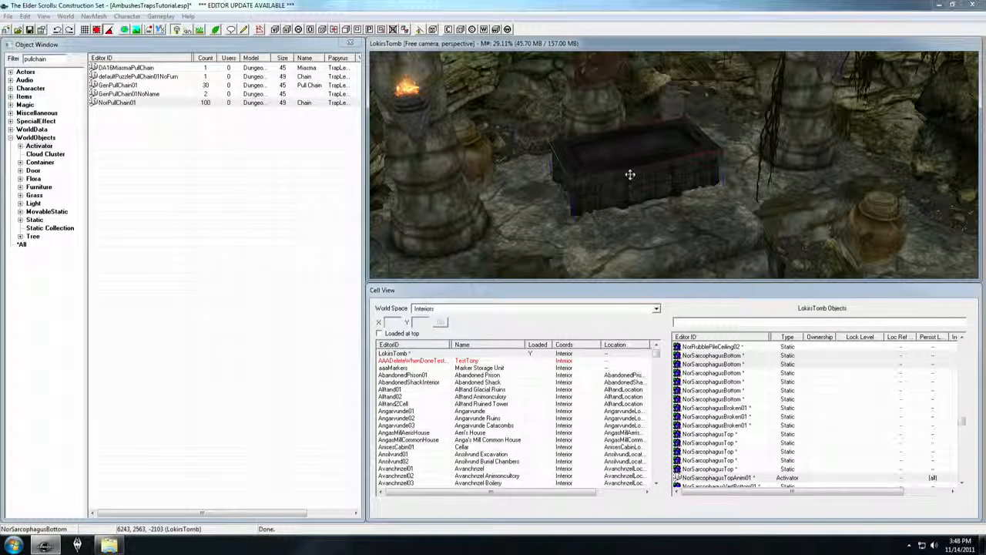
key("Delete")
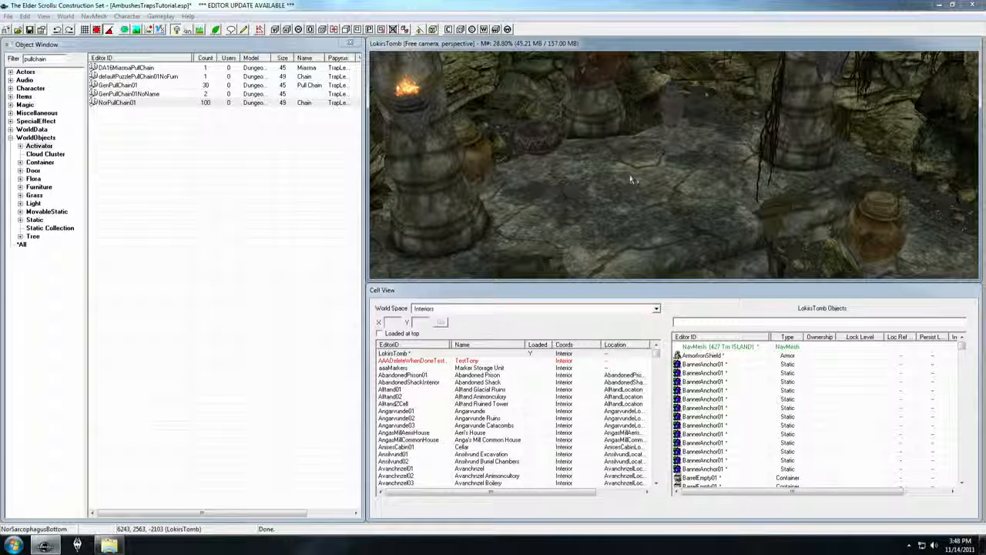
key("ctrl+z")
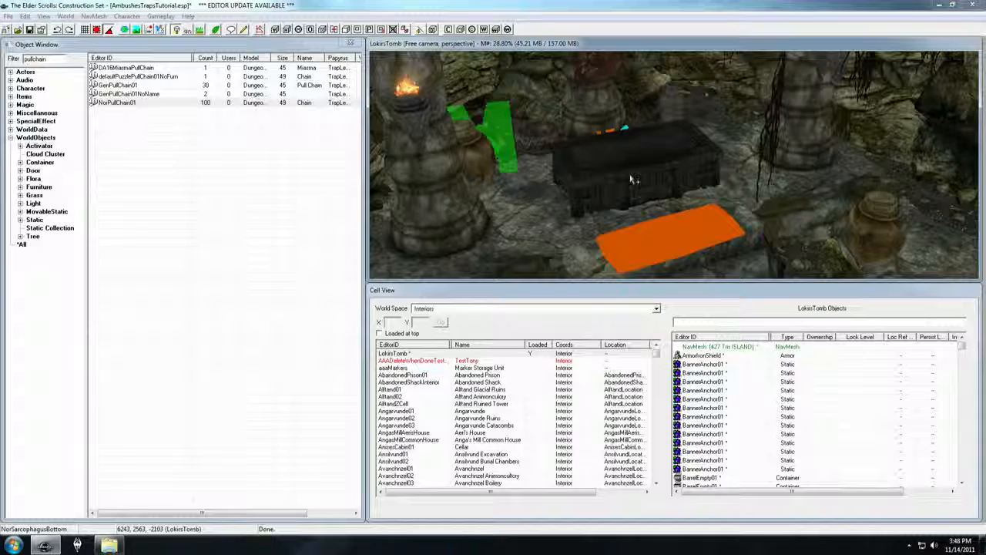
Select the draugr ambush actor and move it to the open floor at the front corner of the sarcophagus
left_click(631, 177)
middle_click_drag(629, 175, 605, 146, "shift")
scroll(593, 204, "up", 3)
left_click(616, 93)
mouse_move(616, 92)
middle_mouse_down("shift")
mouse_move(614, 159)
mouse_move(619, 88)
middle_mouse_up("shift")
left_click_drag(619, 88, 627, 126)
mouse_move(628, 126)
middle_mouse_down()
mouse_move(610, 182)
mouse_move(724, 224)
middle_mouse_up()
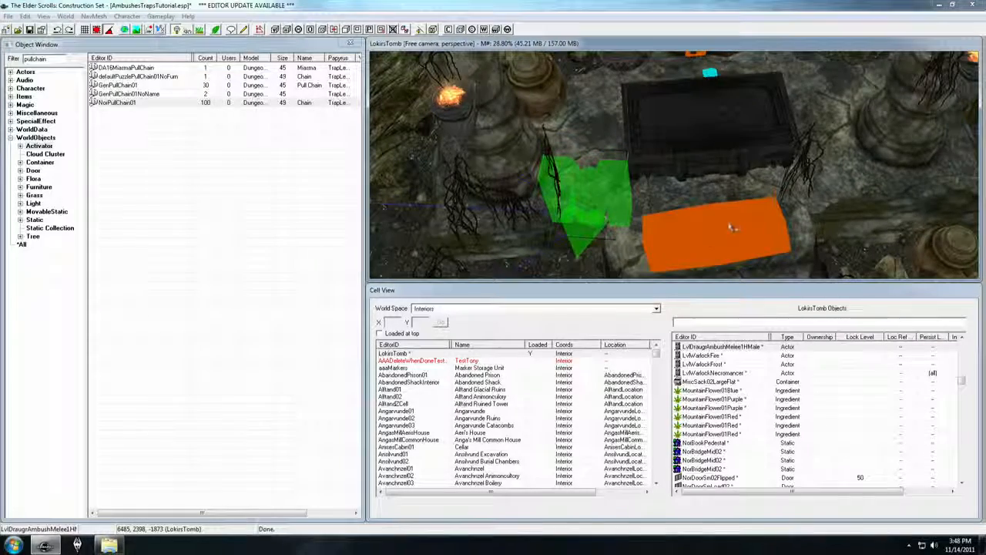
middle_click_drag(585, 182, 575, 180, "shift")
left_click_drag(575, 180, 557, 169)
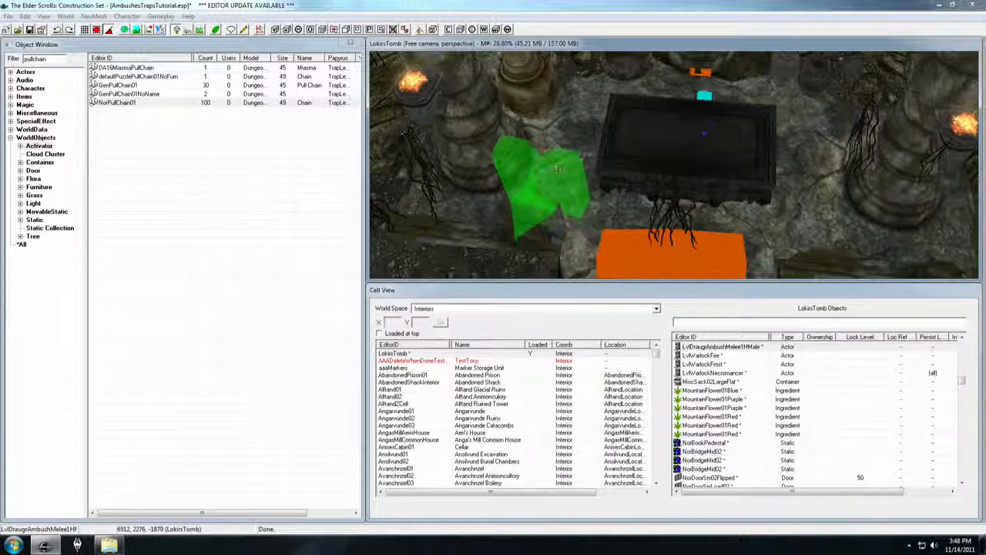
Replace the LvlDraugrAmbushMelee1HMale actor with LvlDraugrAmbushBossMale, limiting the replacement to the selection
double_click(557, 182)
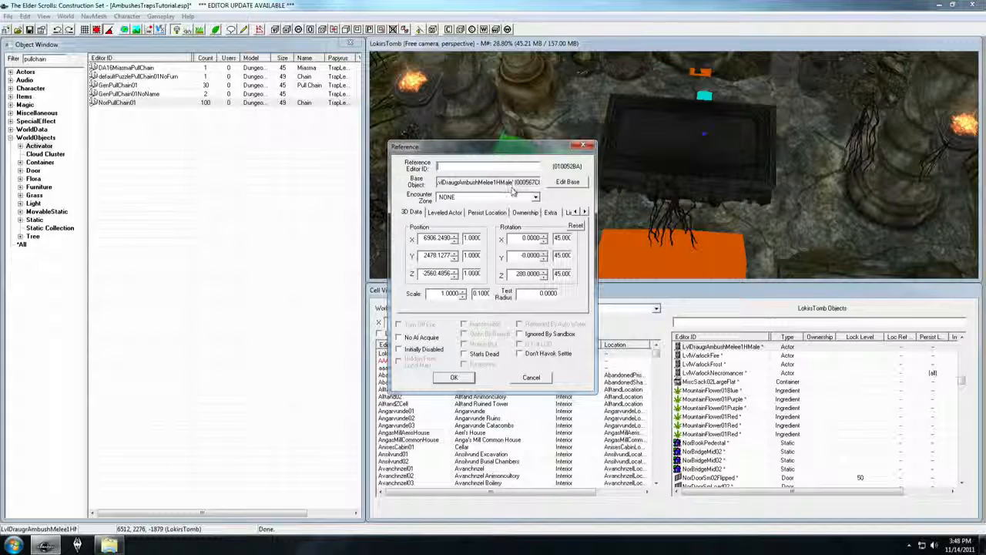
left_click(531, 378)
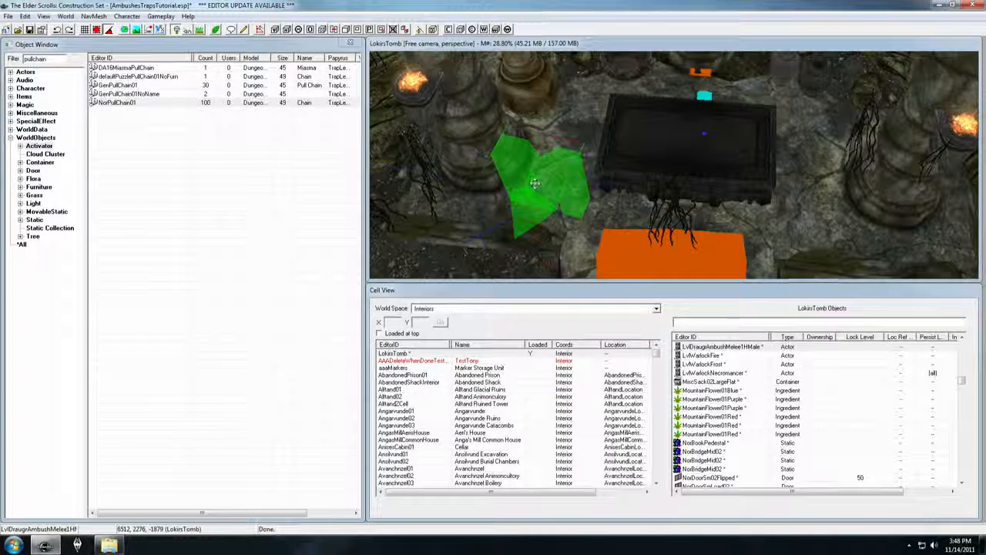
middle_click_drag(534, 184, 540, 185)
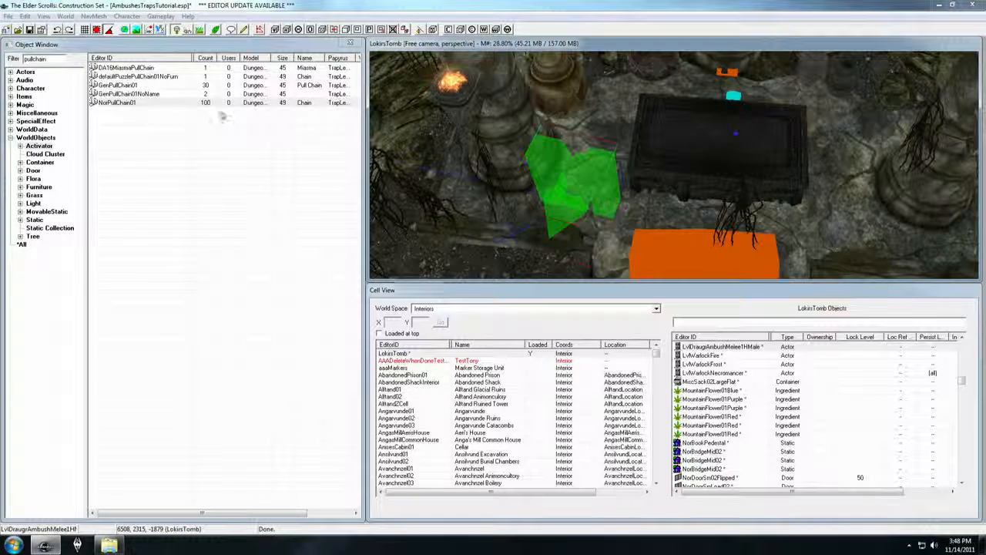
key("ctrl+f")
left_click_drag(151, 26, 551, 65)
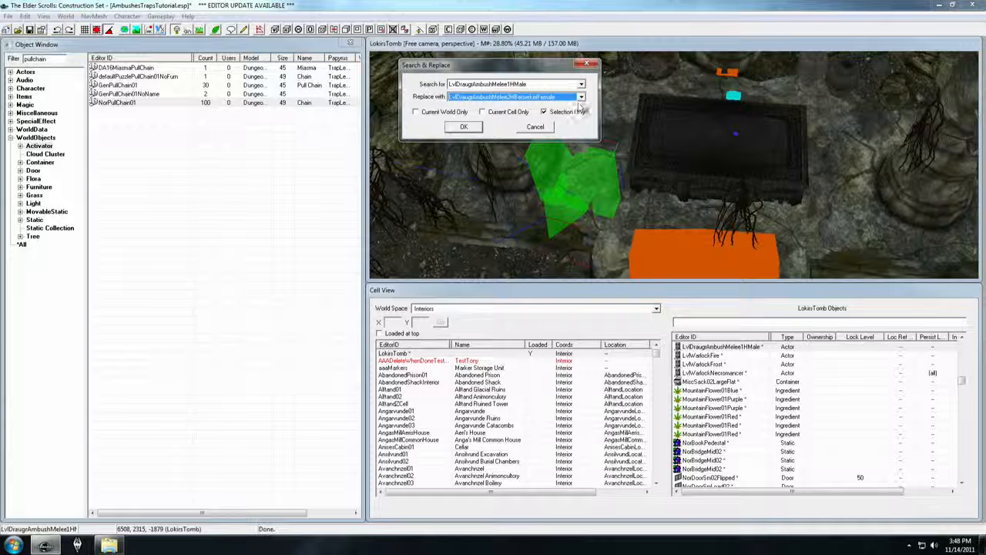
left_click(581, 97)
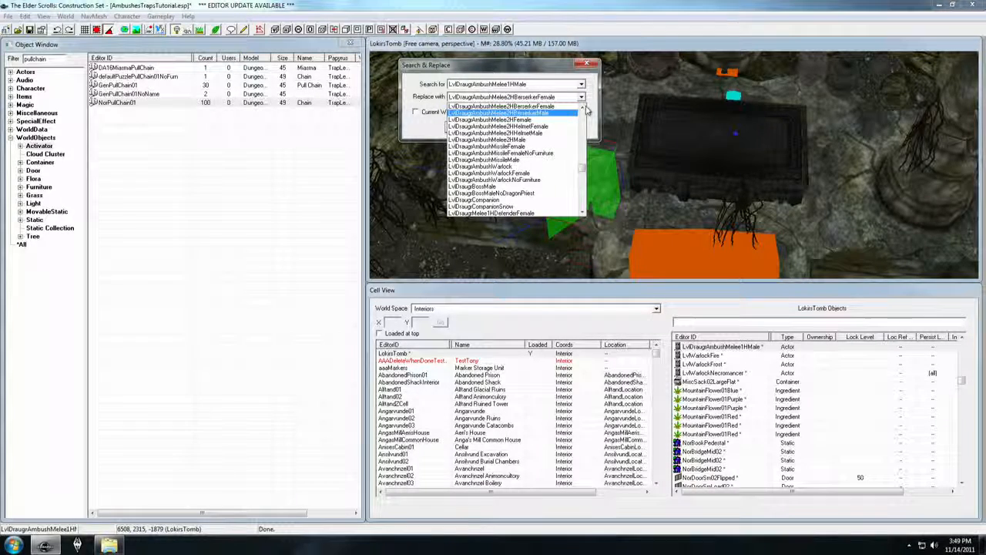
scroll(586, 111, "up", 4)
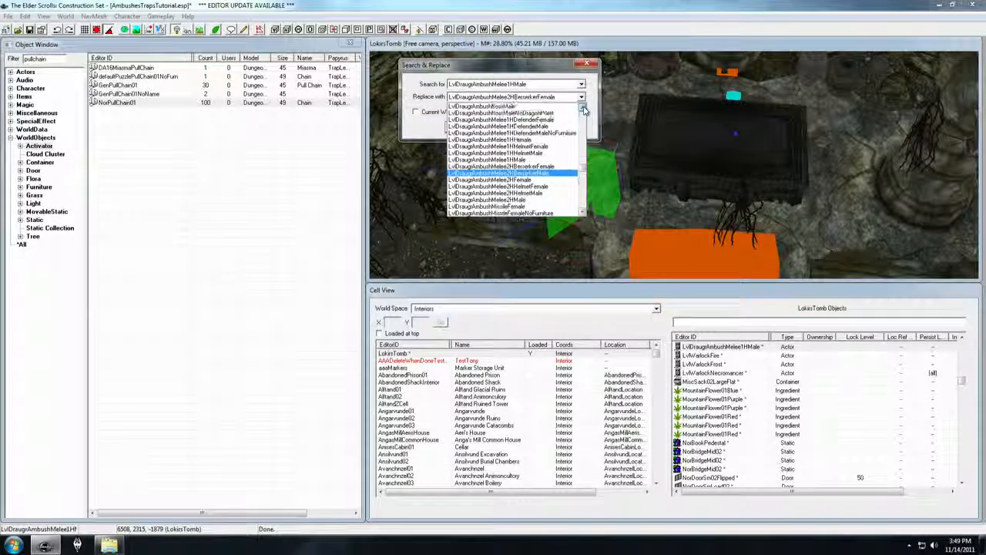
scroll(586, 110, "up", 2)
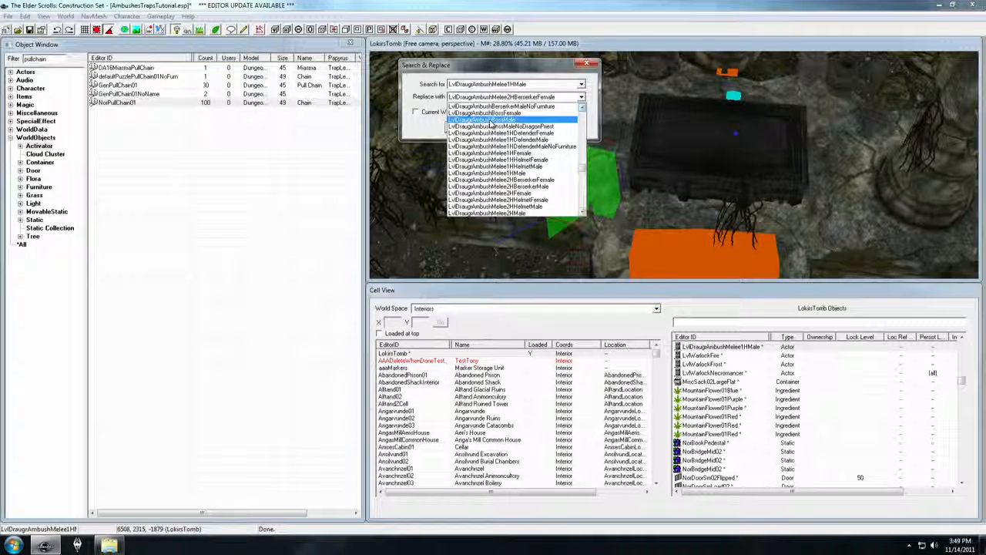
left_click(494, 120)
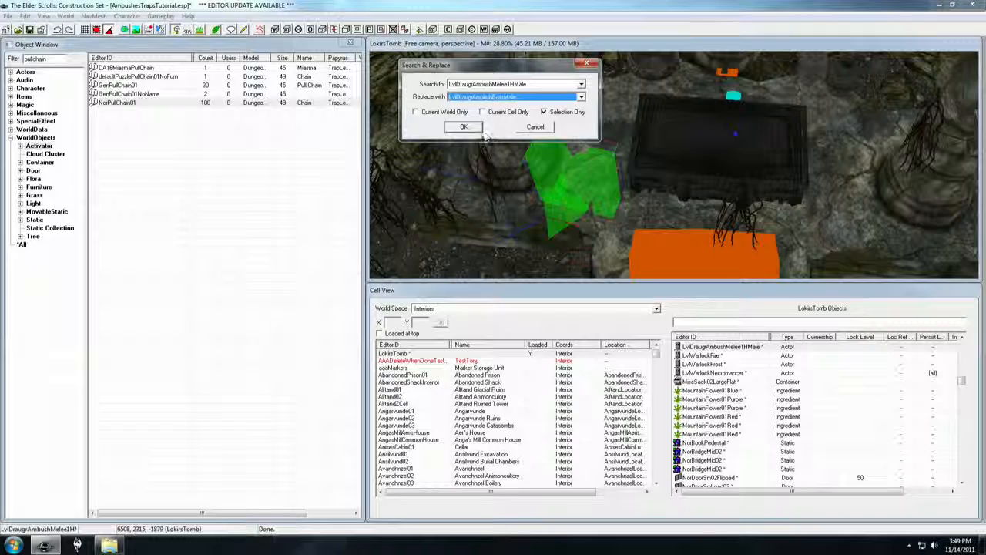
left_click(471, 128)
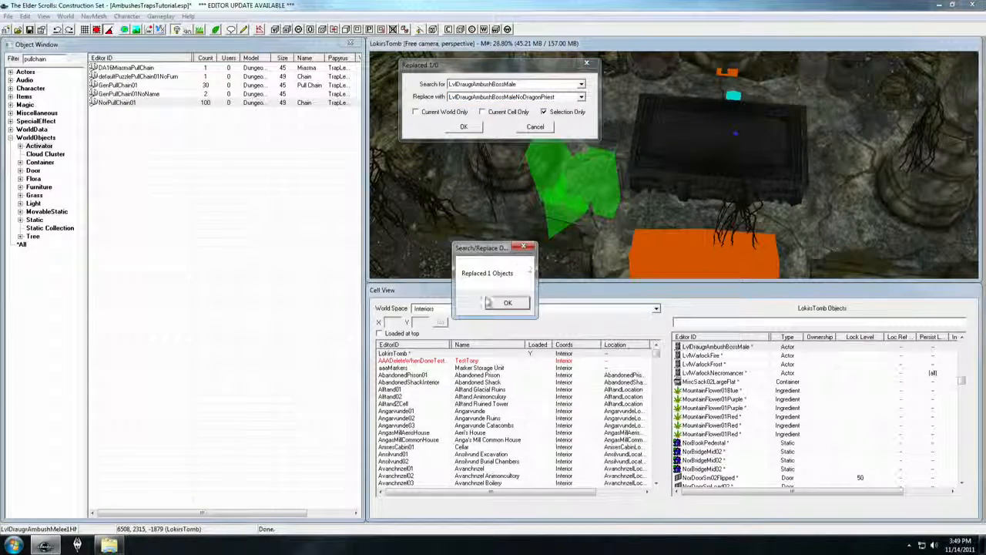
left_click(499, 303)
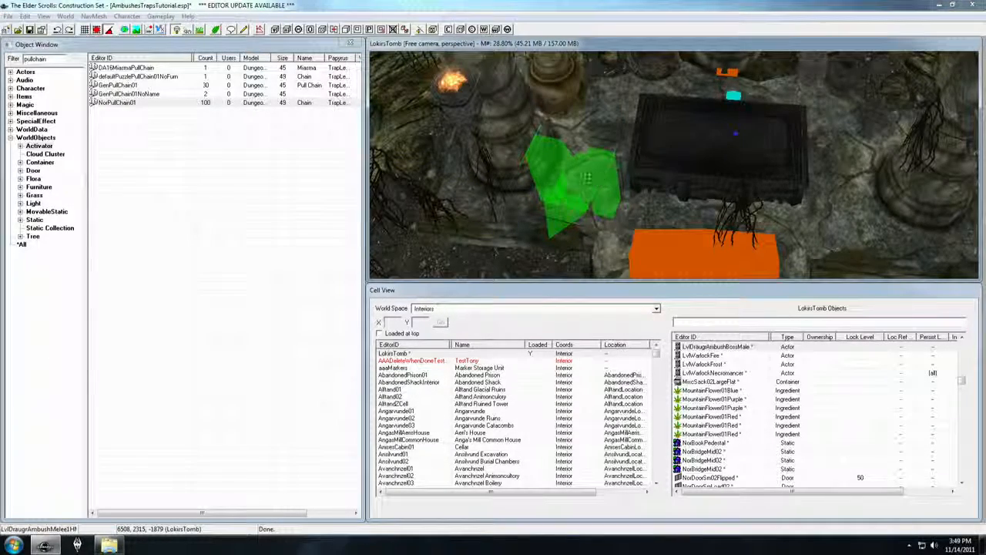
Set the Level Modifier of the draugr ambush boss reference to VeryHard
double_click(586, 178)
left_click(440, 212)
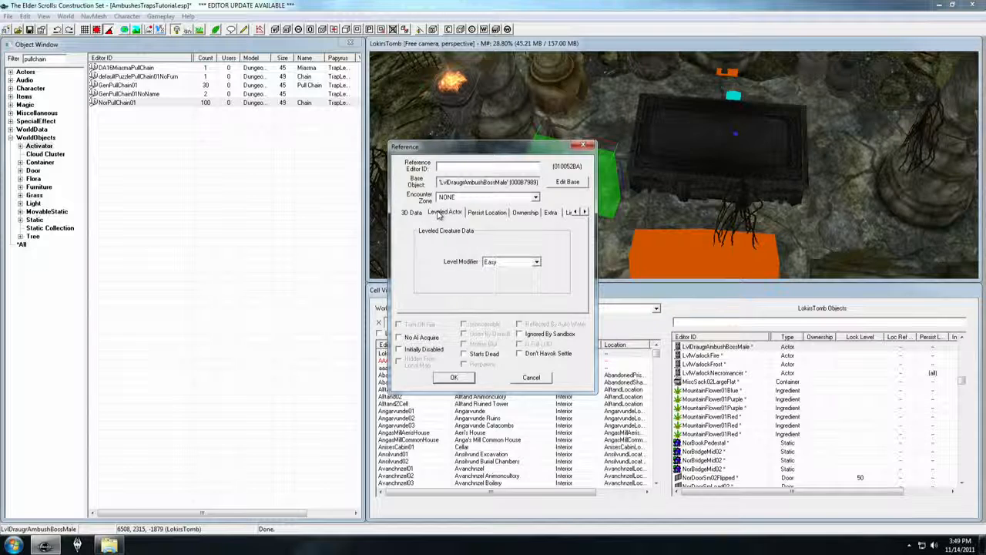
left_click(535, 262)
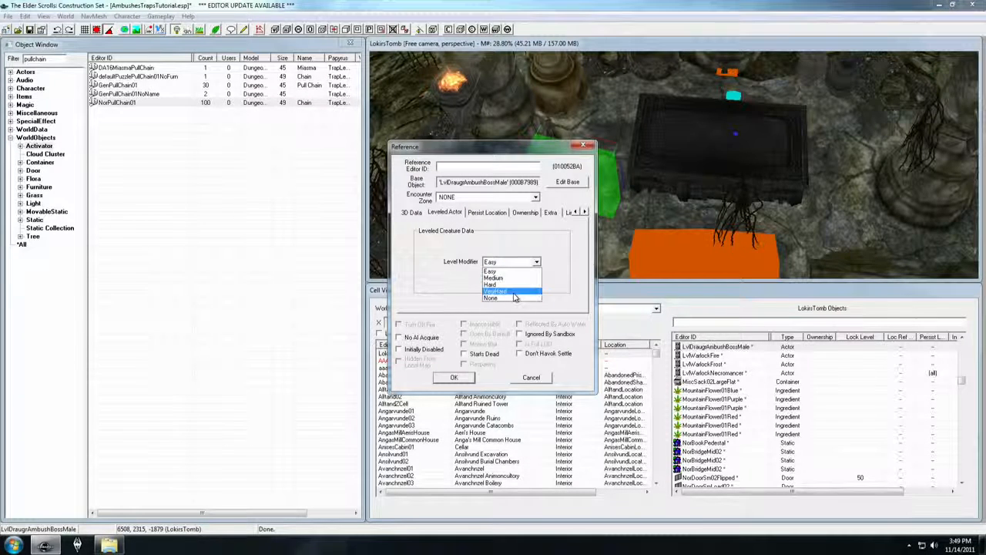
left_click(514, 292)
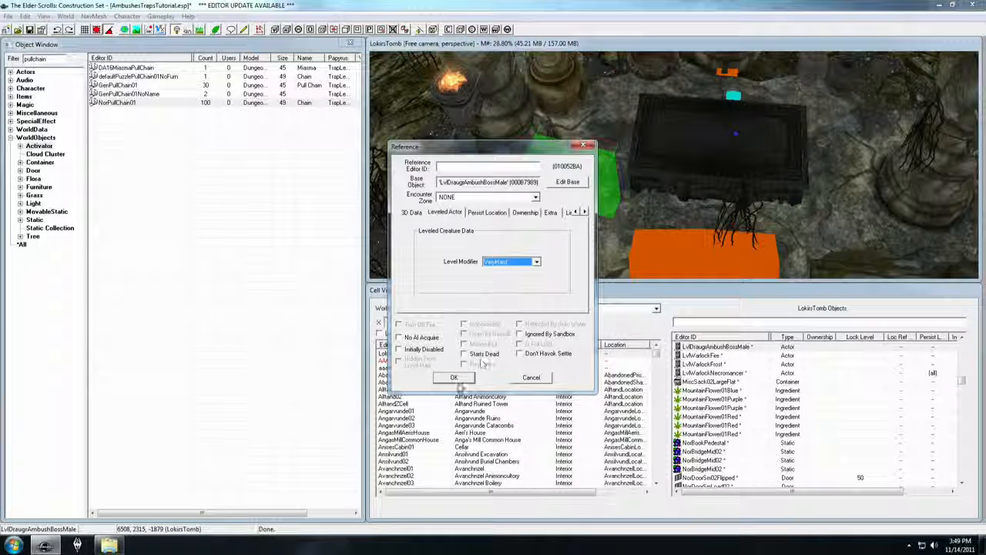
left_click(454, 376)
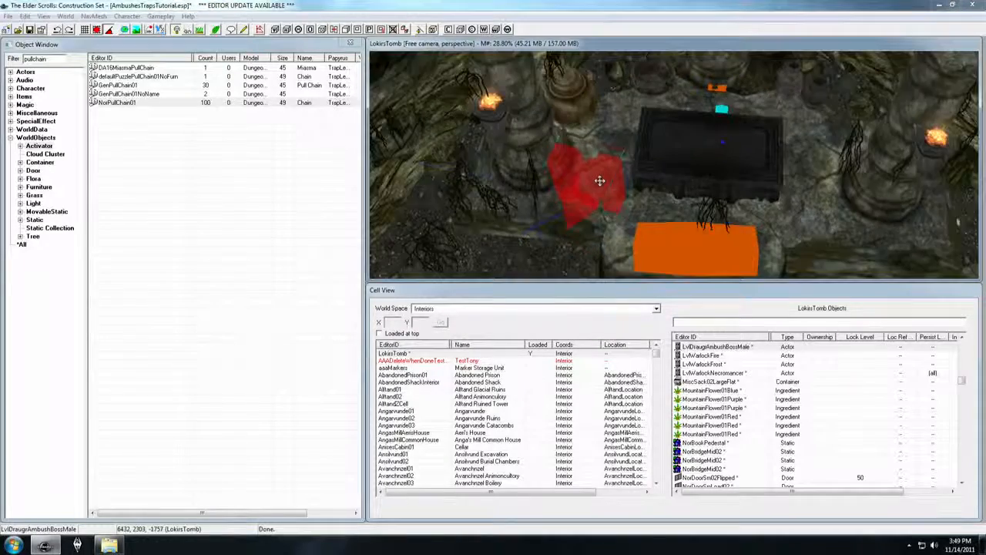
Move the defaultActivateSelfTRIG trigger box from outside the cave onto the floor in front of the sarcophagus dais
scroll(599, 180, "down", 2)
middle_click_drag(599, 180, 588, 160, "shift")
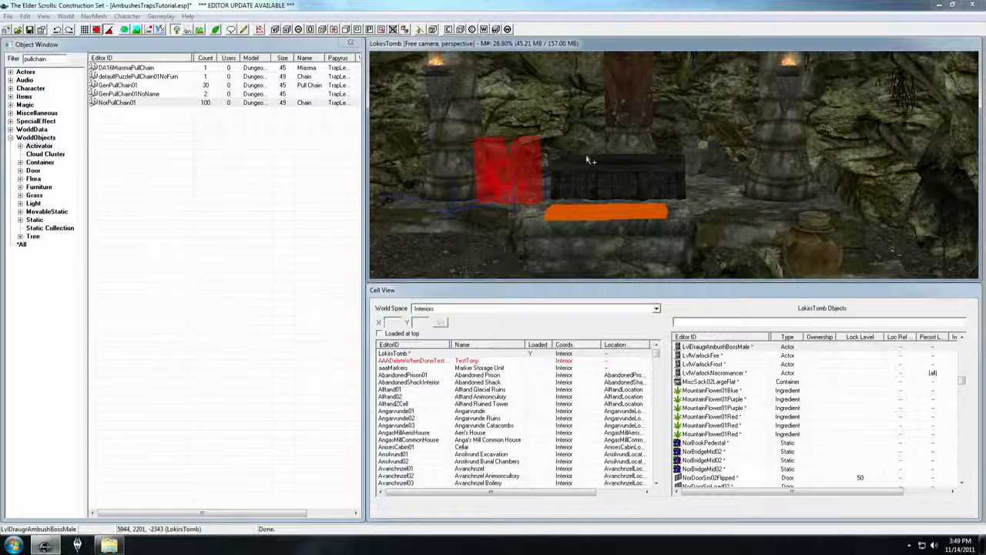
middle_click_drag(624, 165, 632, 140, "shift")
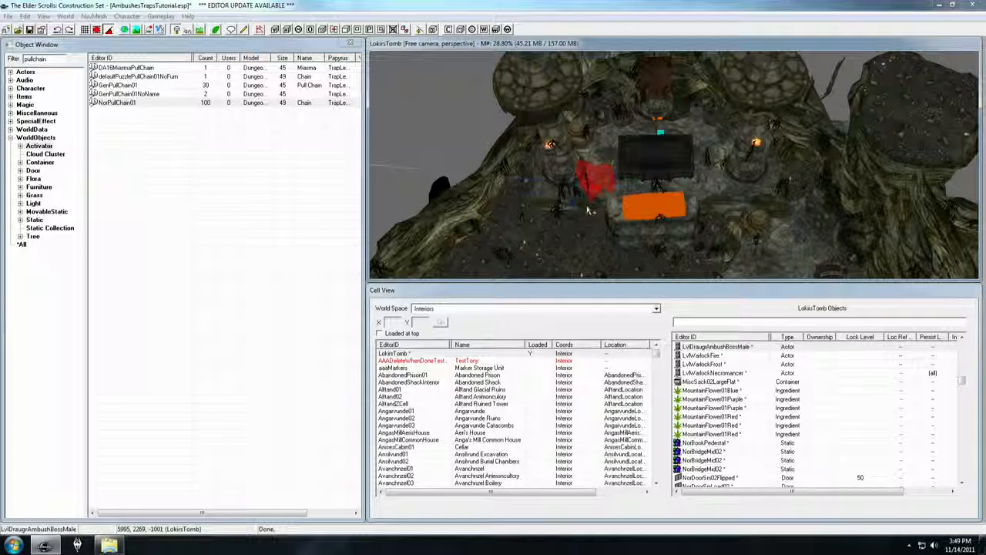
middle_click_drag(502, 164, 558, 152, "shift")
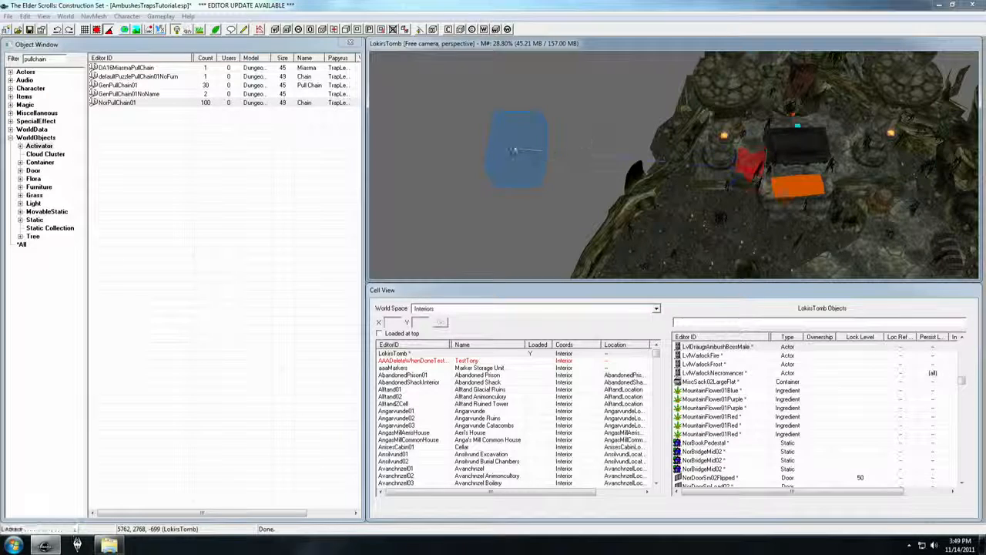
left_click(510, 148)
middle_click_drag(510, 148, 390, 86)
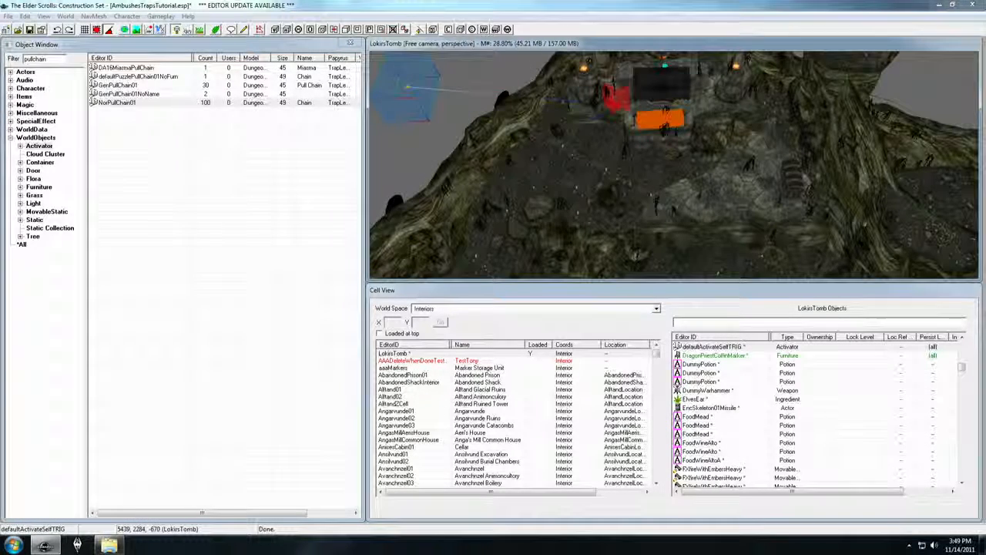
left_click_drag(411, 80, 674, 169)
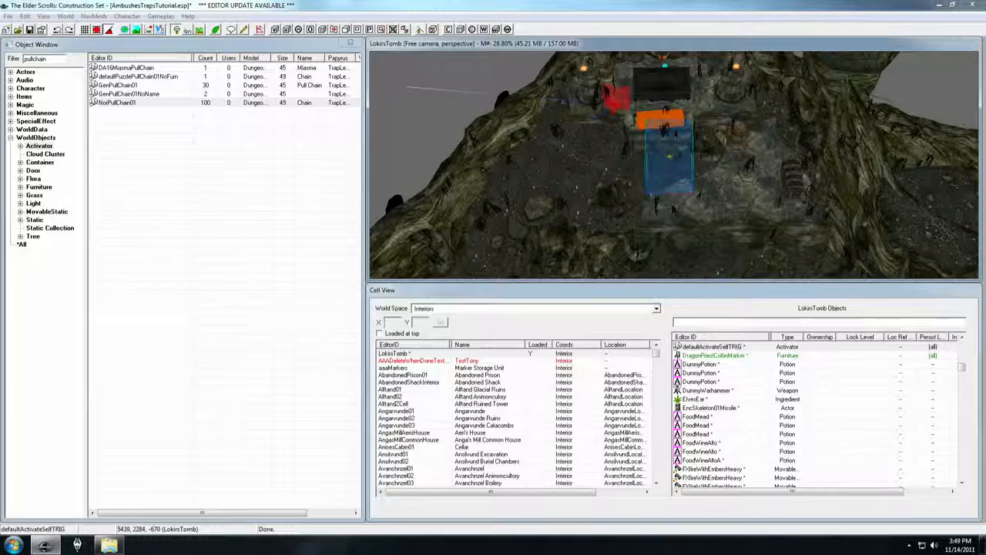
Stretch the trigger box lengthwise down the chamber and back past the sarcophagus
middle_click_drag(671, 176, 609, 194, "shift")
key("c")
scroll(681, 170, "down", 4)
middle_click_drag(512, 104, 610, 195, "shift")
left_click(600, 157)
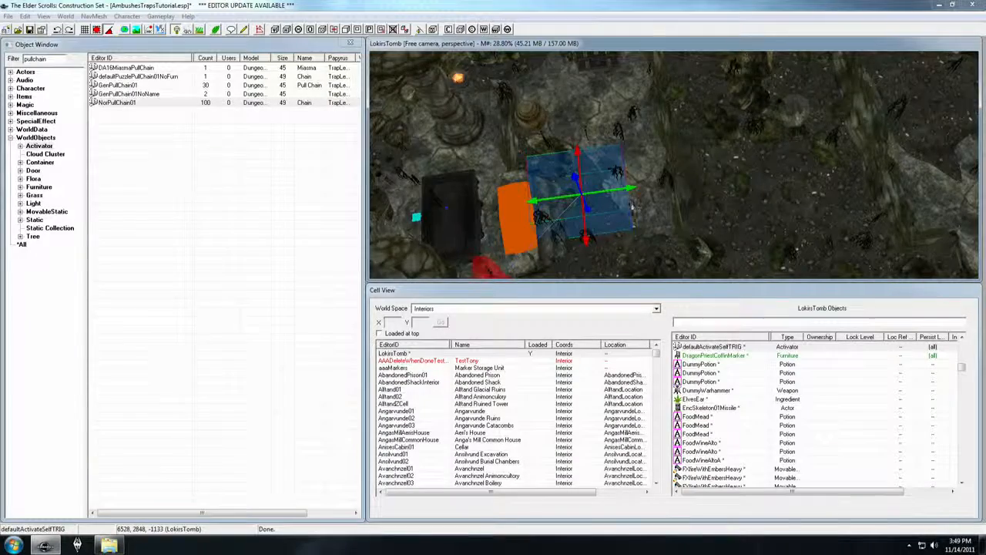
middle_click_drag(632, 206, 611, 181, "shift")
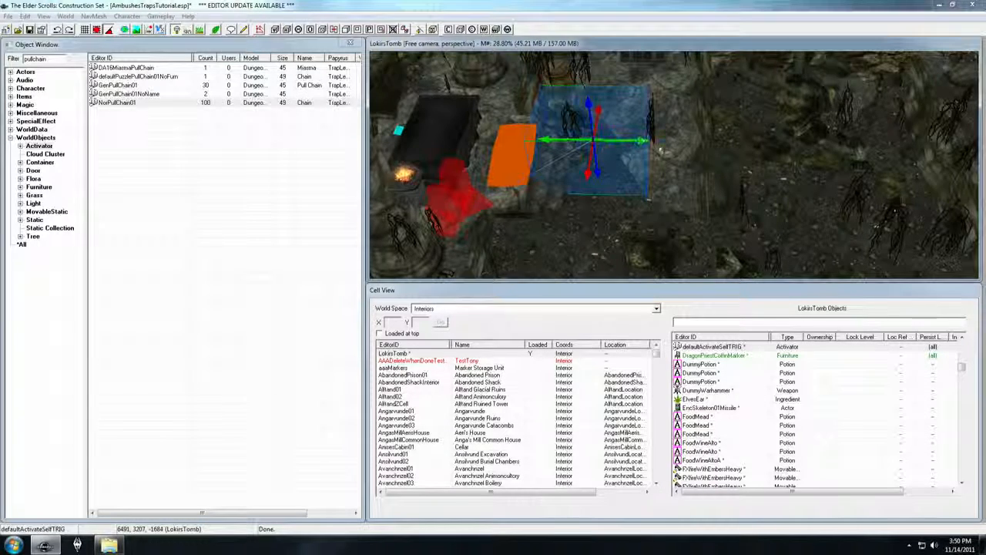
scroll(640, 141, "down", 2)
middle_click_drag(630, 152, 537, 143)
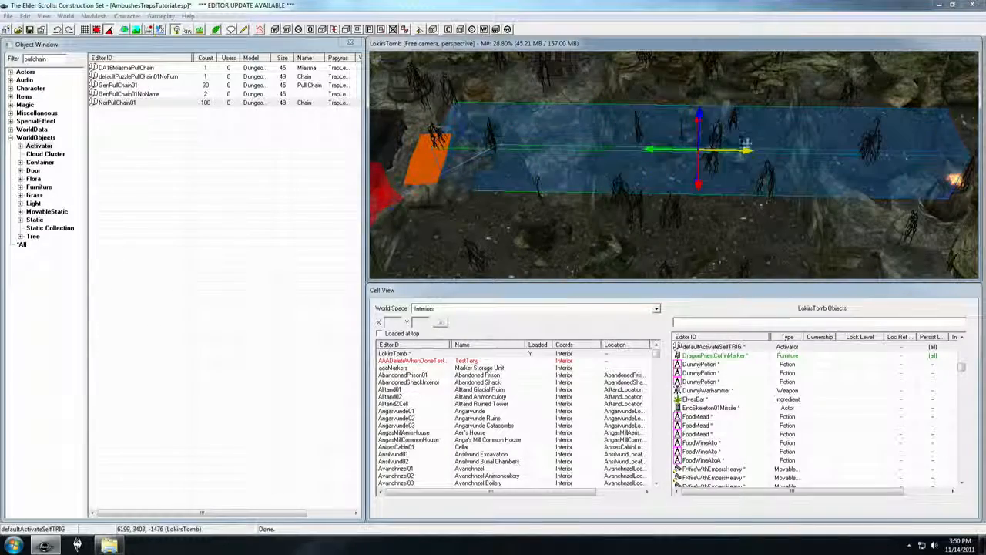
middle_click_drag(941, 145, 806, 104)
middle_click_drag(623, 164, 915, 125)
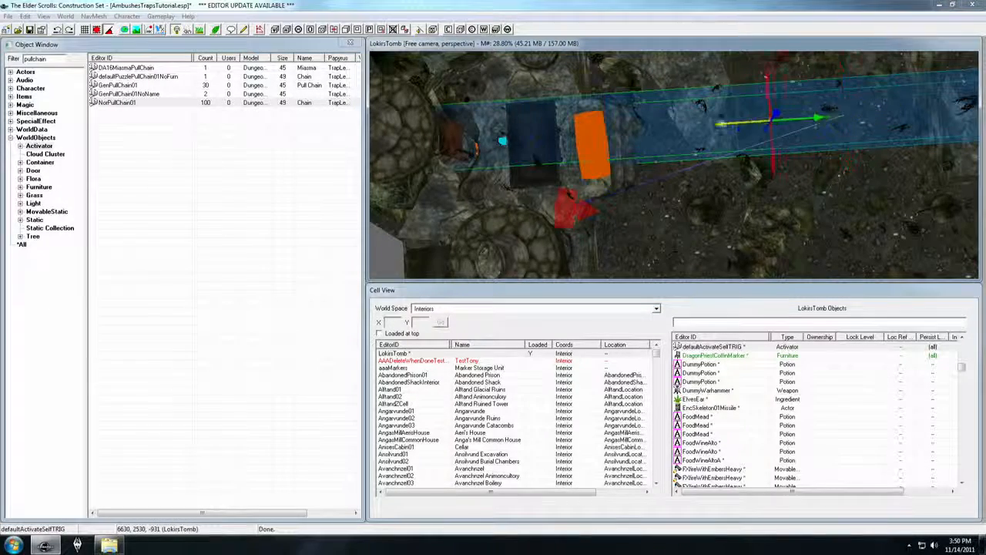
Widen the trigger box in both directions to span the chamber from wall to wall
middle_click_drag(728, 125, 631, 145, "shift")
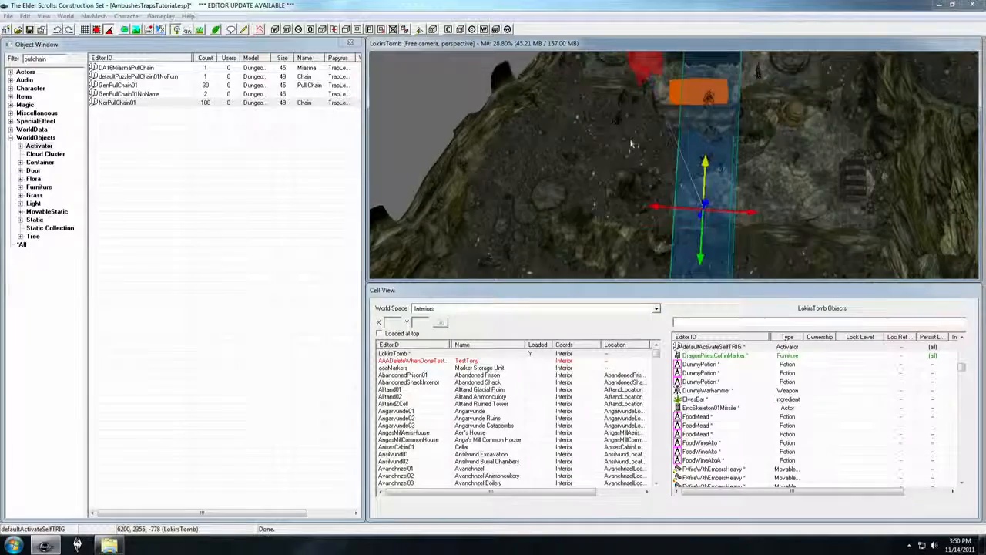
middle_click_drag(685, 180, 665, 141)
scroll(669, 149, "down", 3)
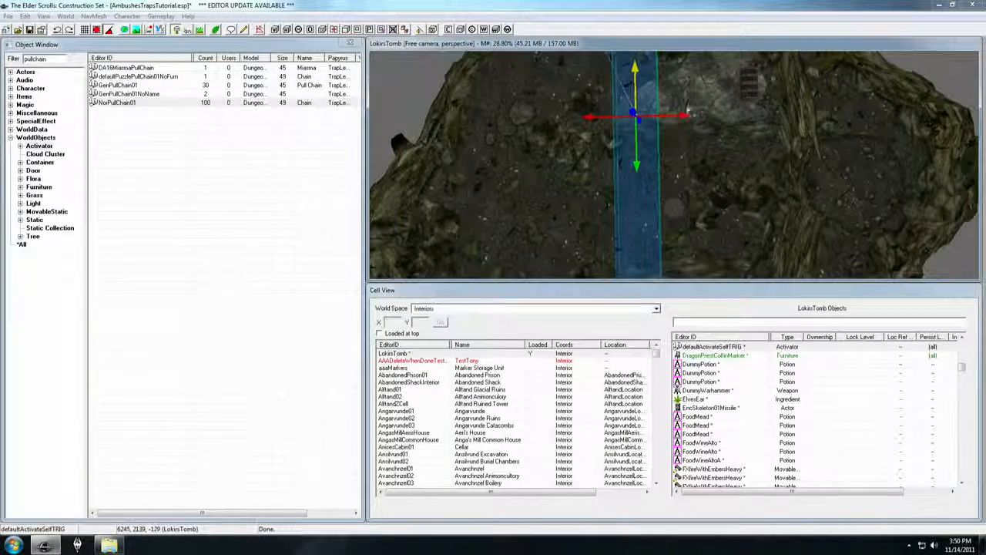
left_click_drag(684, 115, 789, 114)
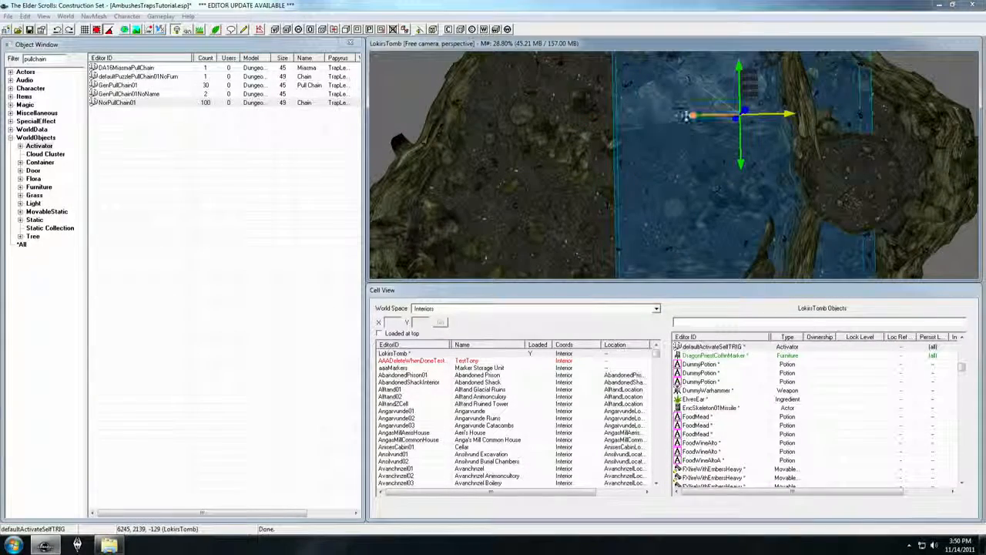
left_click_drag(608, 116, 514, 118)
Extend the trigger box downward below the chamber floor and upward toward the ceiling
middle_click_drag(504, 168, 653, 158, "shift")
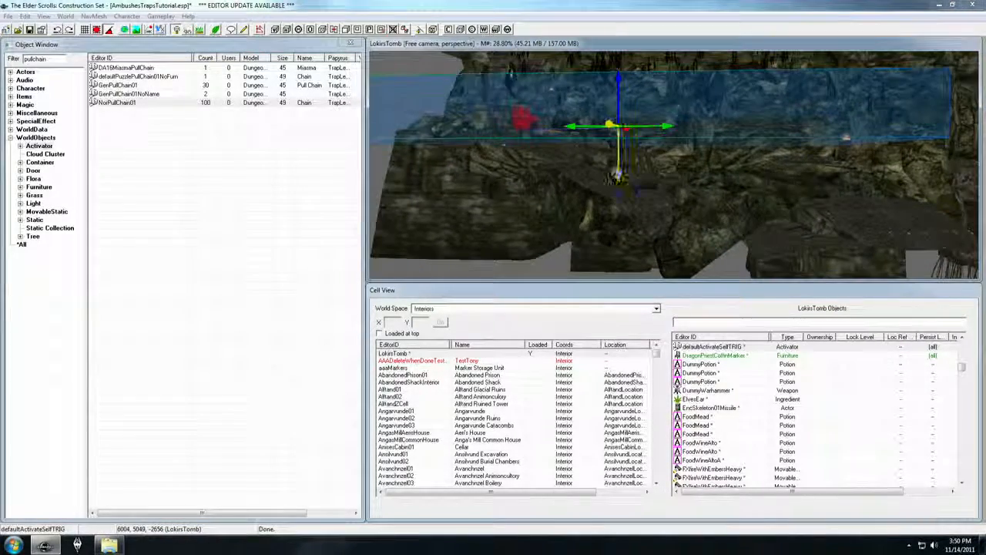
left_click_drag(618, 176, 618, 243)
middle_click_drag(634, 165, 637, 191)
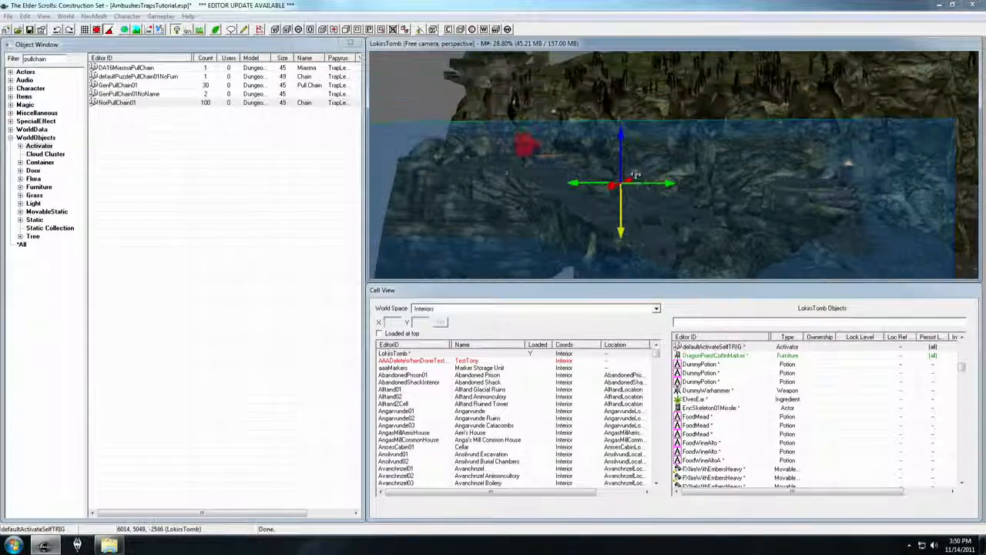
middle_click_drag(621, 135, 621, 58, "shift")
middle_click_drag(691, 109, 629, 129, "shift")
middle_click_drag(657, 189, 646, 210, "shift")
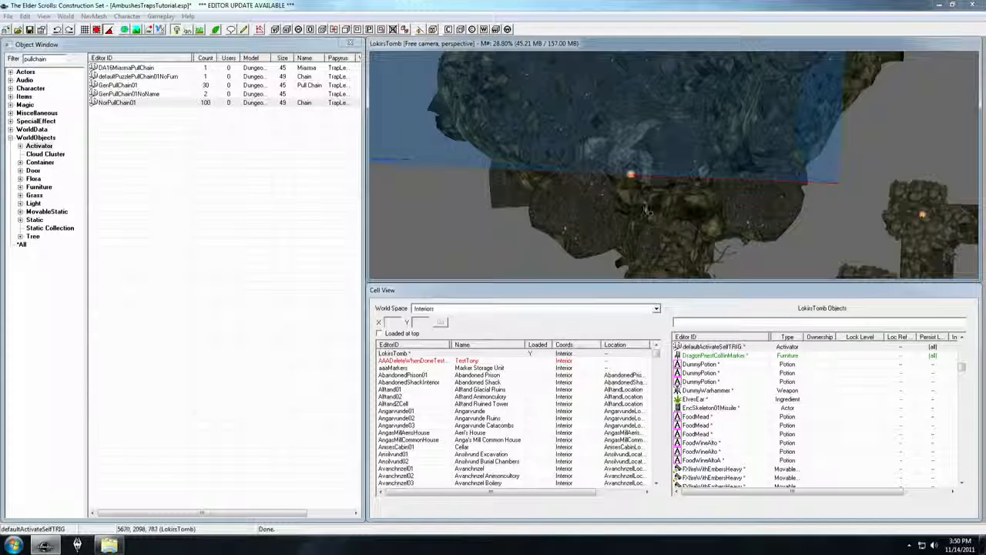
middle_click_drag(665, 164, 636, 198, "shift")
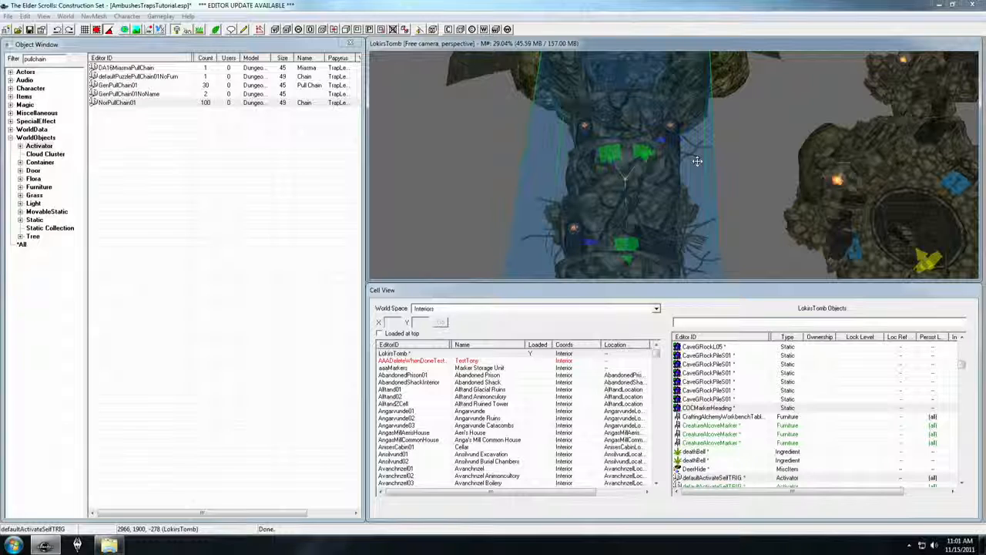
Load the WarehouseTraps interior cell in the render window
left_click(412, 425)
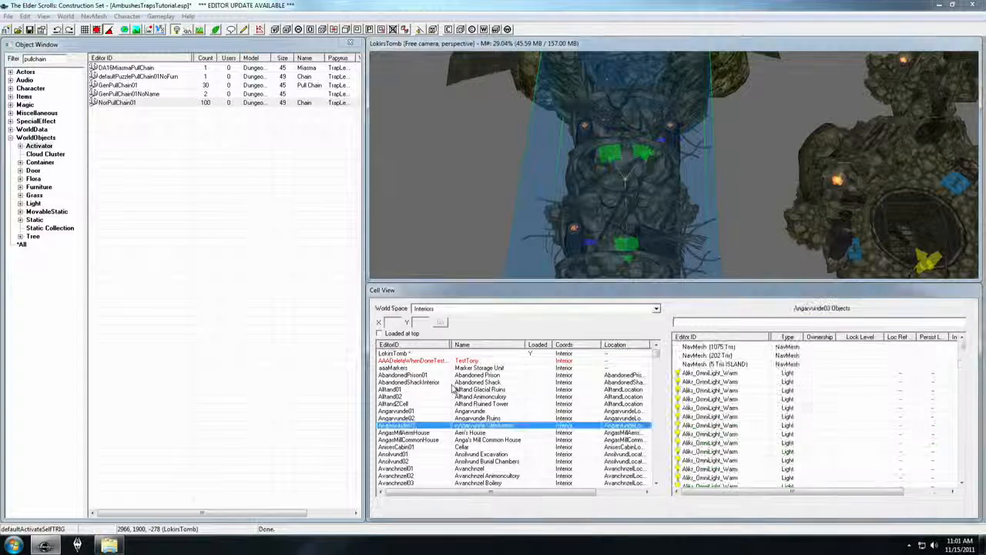
key("w")
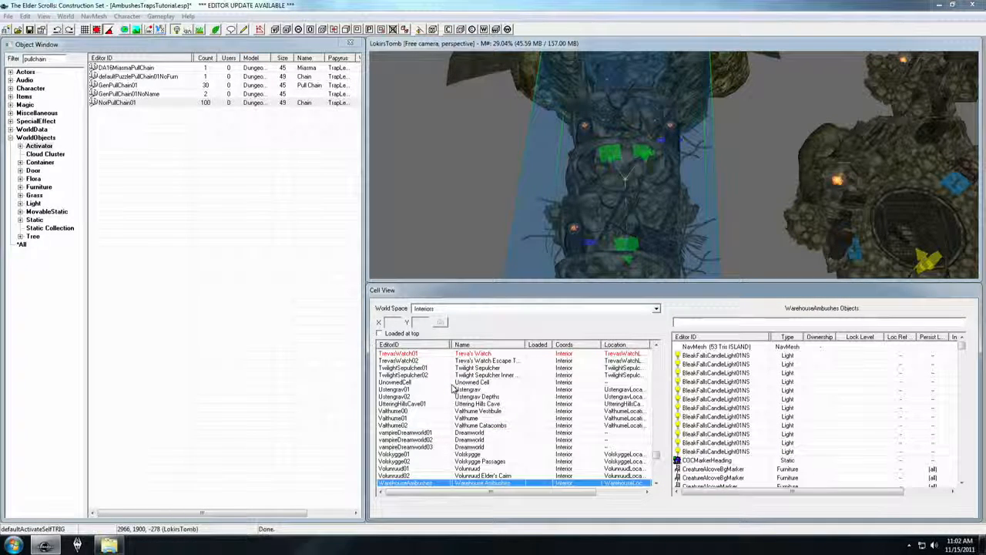
key("Down")
key("Down")
key("Down")
key("Down")
key("Down")
key("Down")
key("Down")
key("Down")
key("Down")
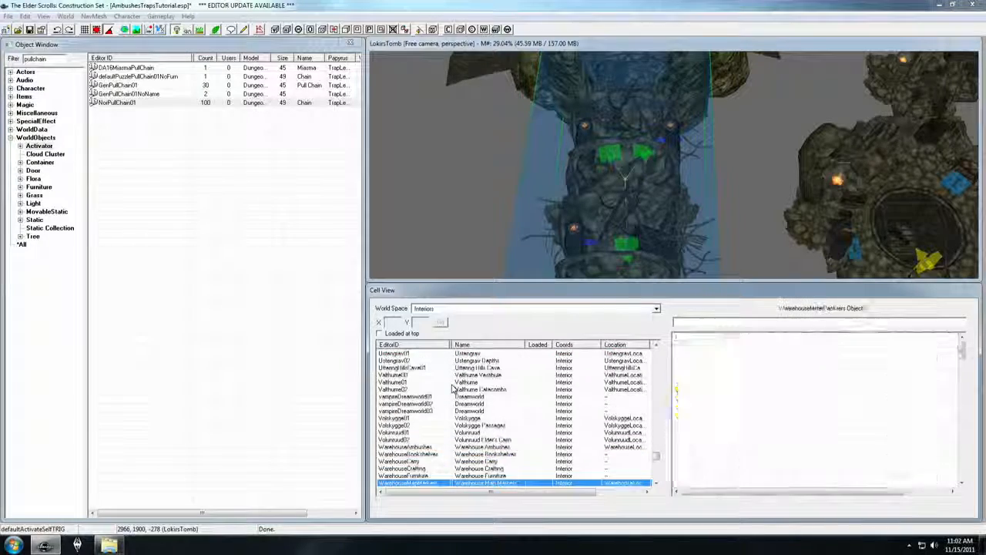
key("Return")
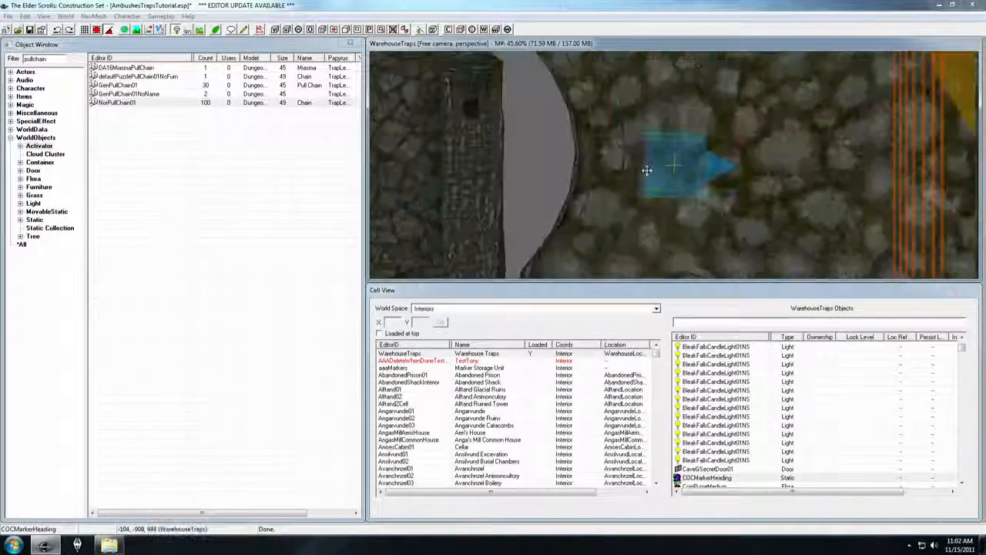
Find the swinging mace trap in WarehouseTraps and select it together with its TrapTripwire01 for copying
scroll(650, 174, "down", 2)
middle_click_drag(900, 157, 659, 158)
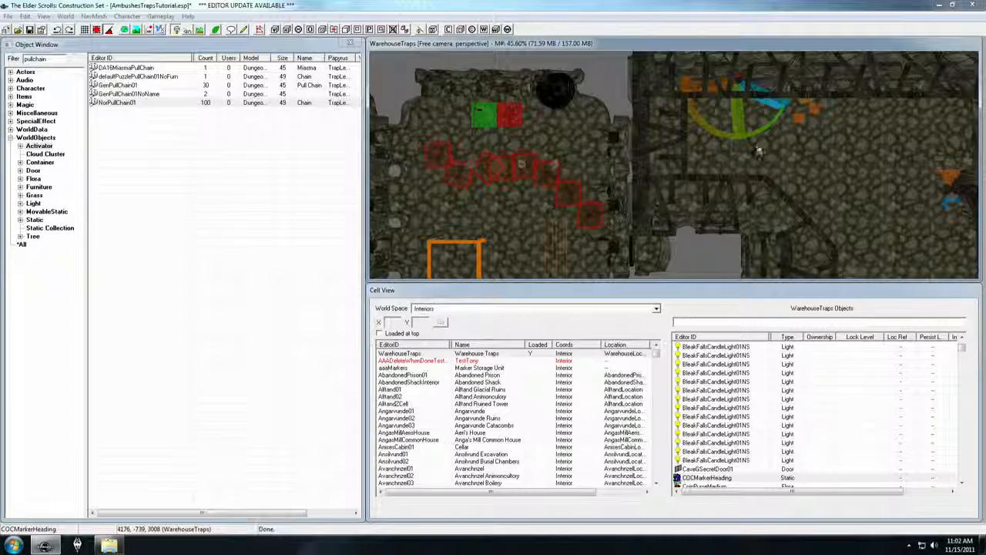
mouse_move(615, 165)
middle_mouse_down()
mouse_move(640, 151)
mouse_move(634, 115)
mouse_move(779, 152)
mouse_move(684, 141)
mouse_move(726, 143)
mouse_move(692, 149)
mouse_move(691, 159)
middle_mouse_up()
middle_click_drag(834, 177, 721, 156, "shift")
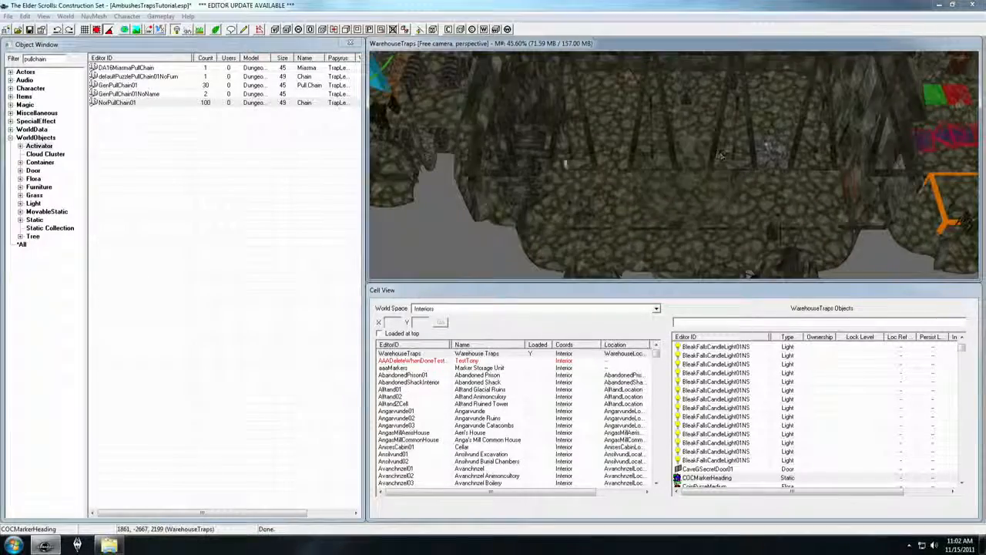
middle_click_drag(521, 141, 676, 135, "shift")
middle_click_drag(583, 185, 649, 189, "shift")
left_click(574, 217)
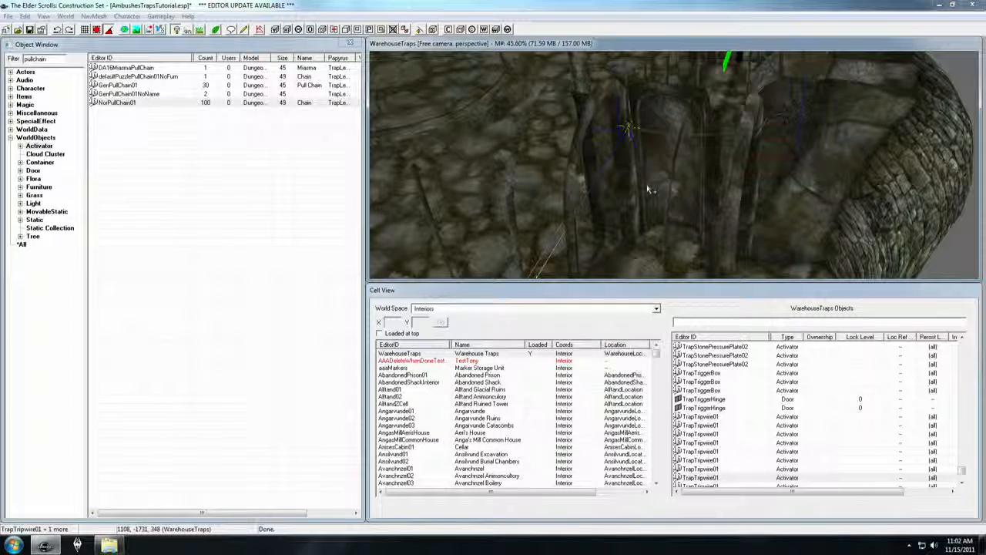
Load the LokirsTomb cell in the render window again
left_click(410, 396)
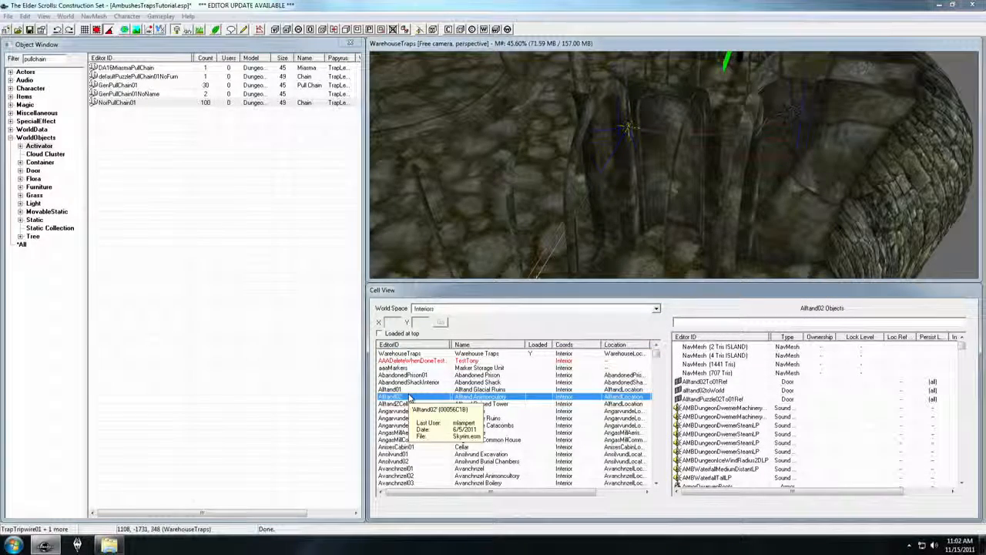
type("lok")
key("Return")
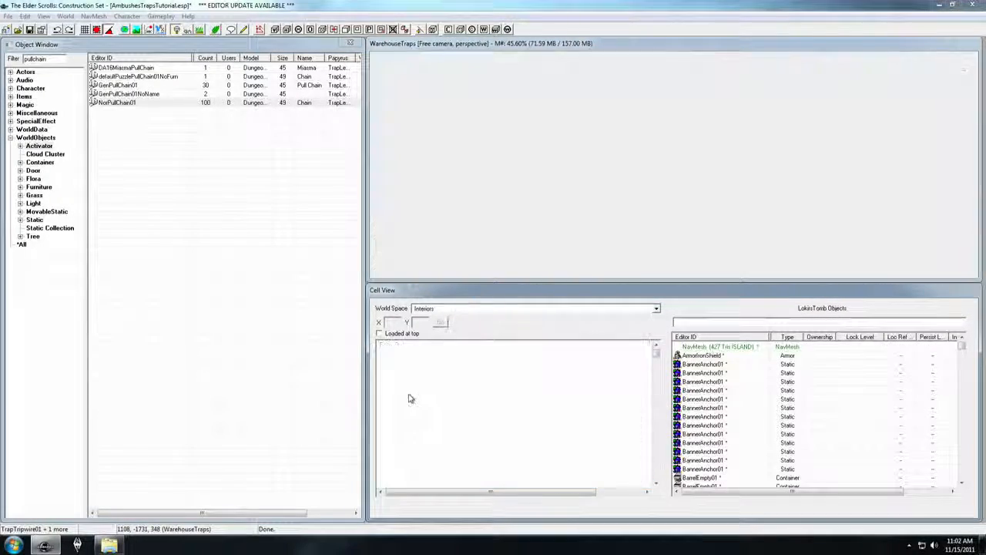
Paste the copied mace trap and tripwire at the doorway between the narrow corridor and the cave room
scroll(681, 180, "down", 10)
scroll(681, 192, "down", 5)
middle_click_drag(896, 228, 636, 109)
middle_click_drag(865, 224, 713, 118)
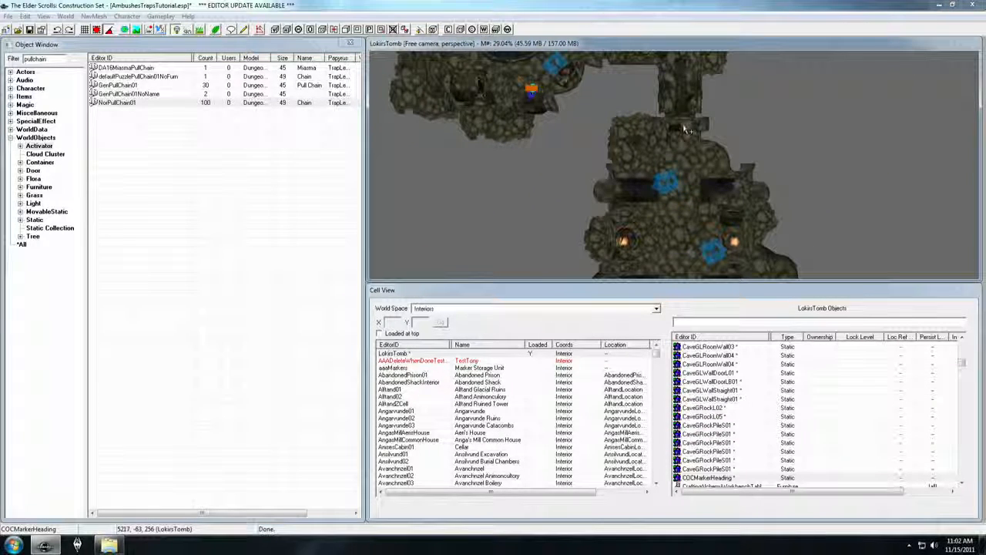
key("ctrl+v")
key("t")
Line up the pasted mace trap and tripwire pair with the doorway
middle_click_drag(664, 160, 686, 202, "shift")
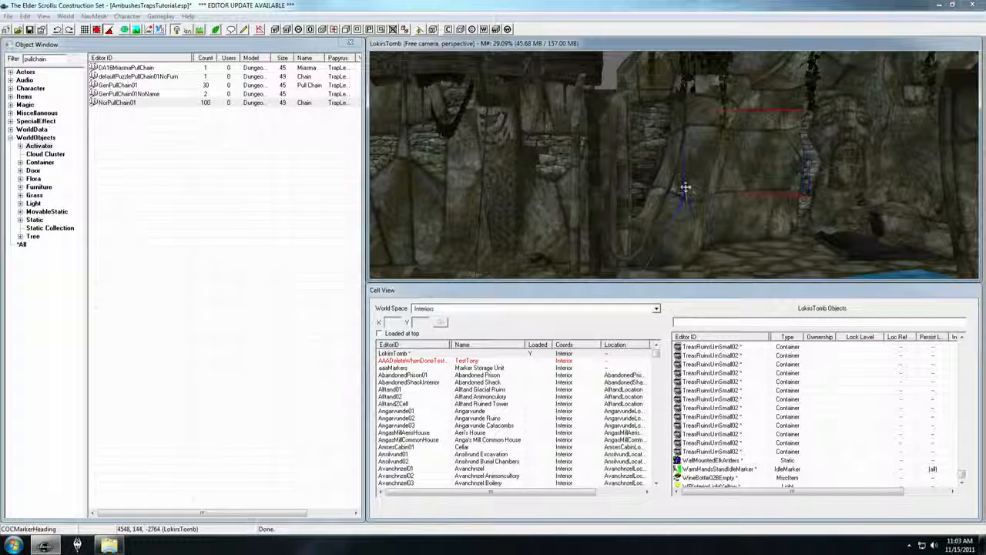
mouse_move(685, 188)
middle_mouse_down("shift")
mouse_move(689, 158)
mouse_move(678, 193)
mouse_move(683, 183)
mouse_move(631, 213)
mouse_move(695, 127)
mouse_move(696, 182)
middle_mouse_up("shift")
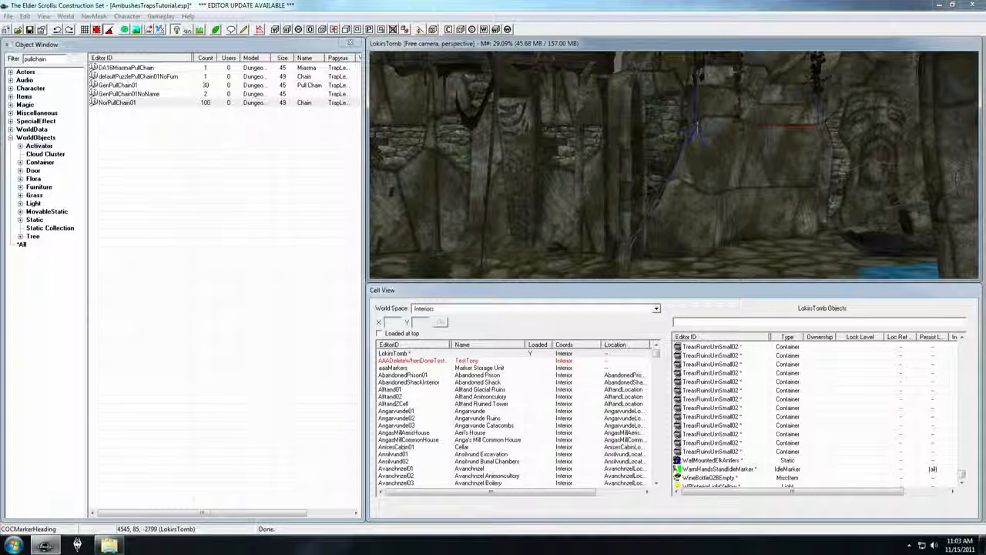
middle_click_drag(614, 252, 590, 264, "shift")
middle_click_drag(671, 151, 668, 160)
scroll(667, 158, "up", 2)
Select TrapMace01 alone and move it up under the crown of the doorway arch
left_click(666, 143)
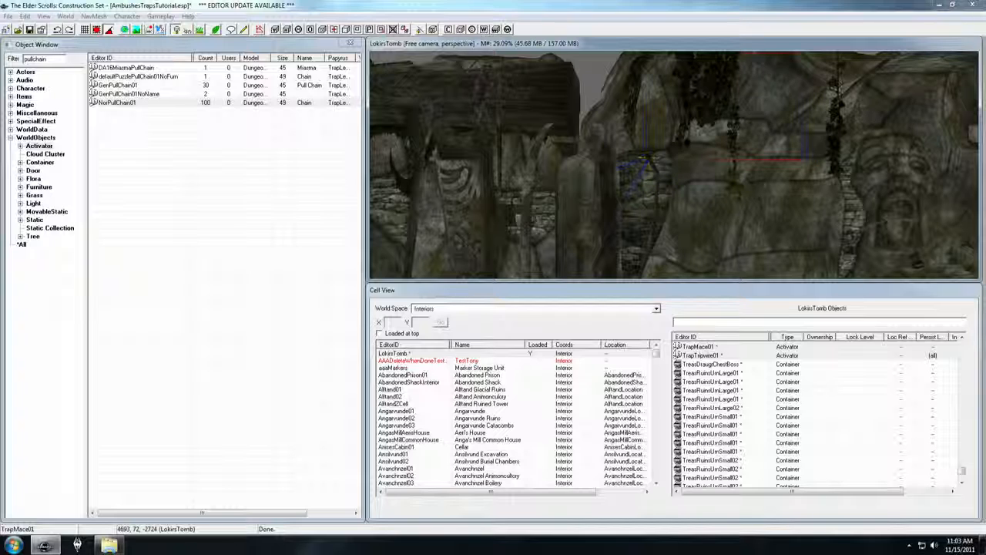
middle_click_drag(717, 136, 777, 168, "shift")
left_click_drag(667, 149, 643, 156)
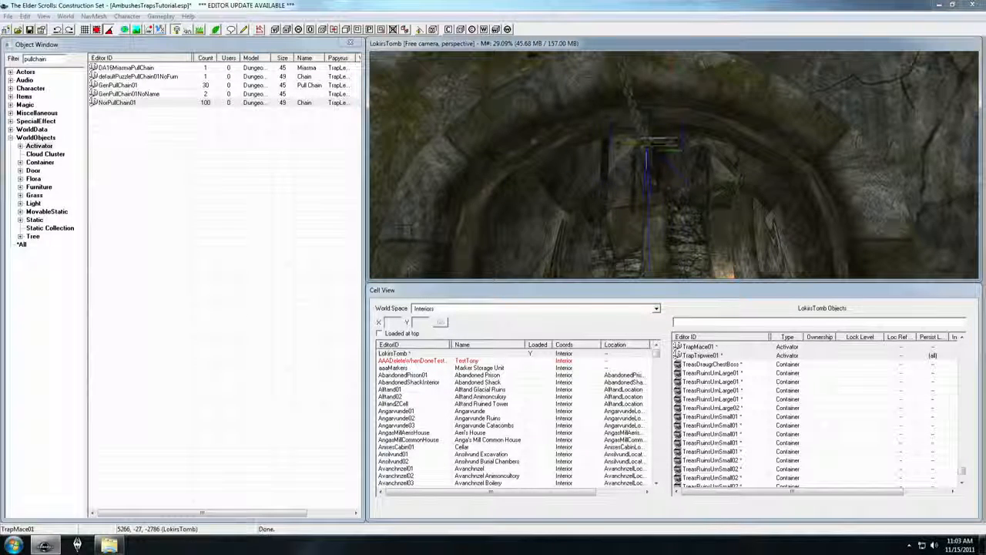
Select TrapTripwire01 and position it across the doorway just above the floor
middle_click_drag(645, 125, 671, 160, "shift")
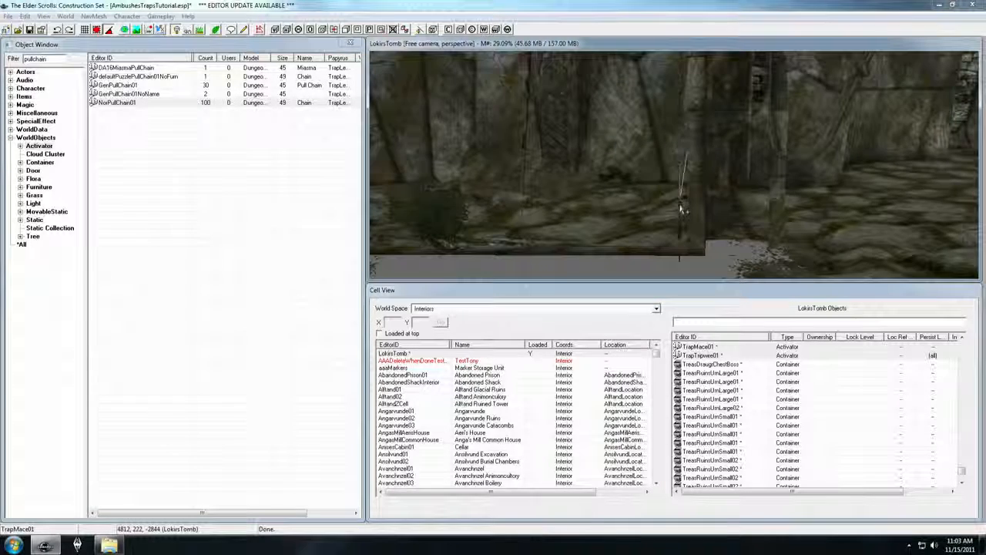
middle_click_drag(662, 217, 744, 216, "shift")
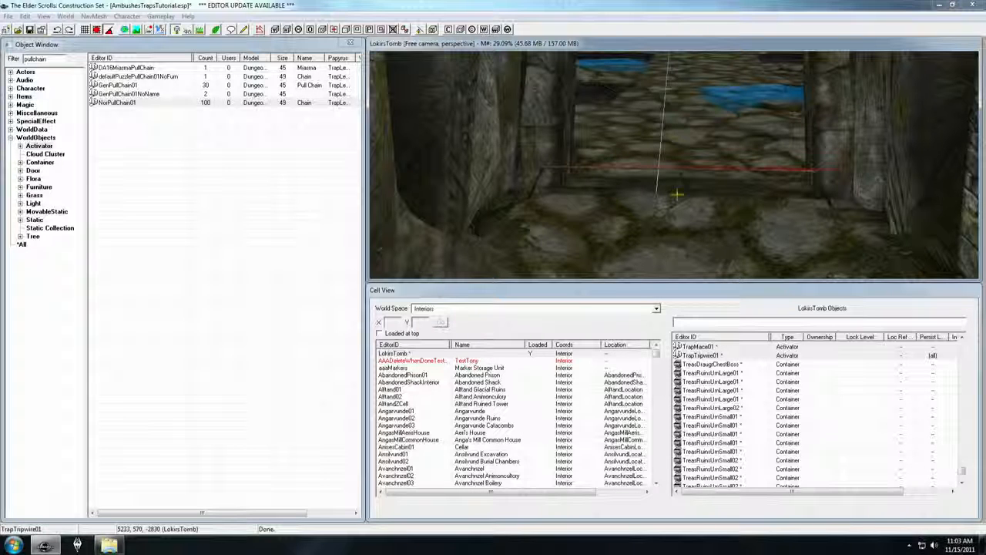
middle_click_drag(746, 142, 681, 146, "shift")
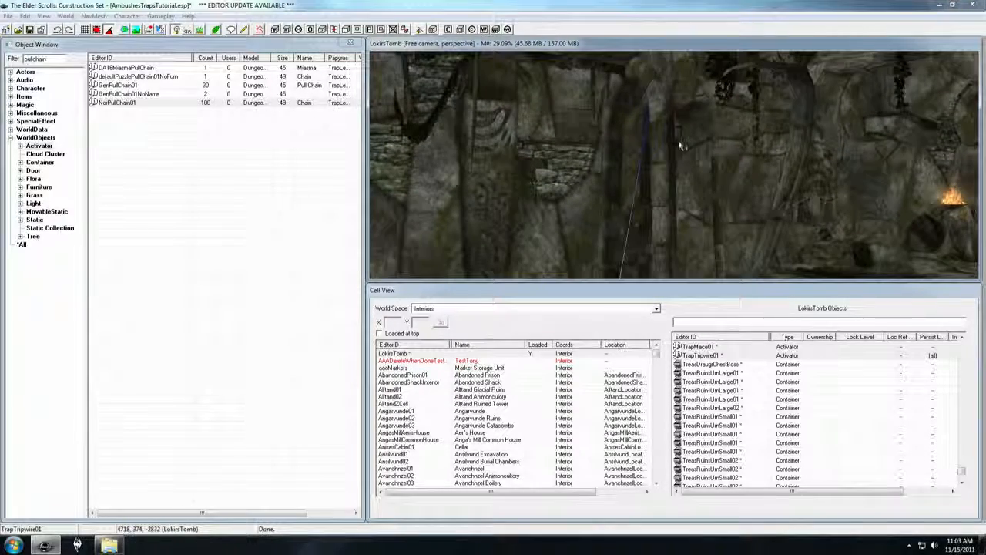